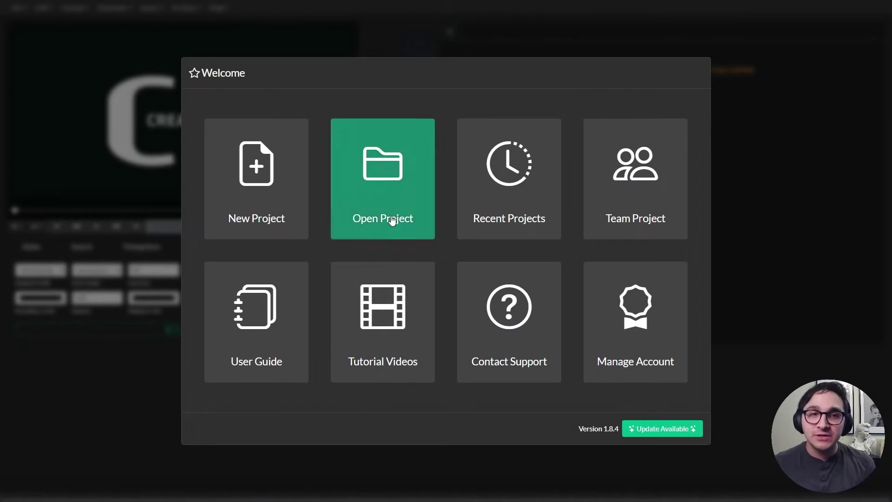
Step: Start a new project named 'Music Example', keeping YouTube as the media source
left_click(278, 199)
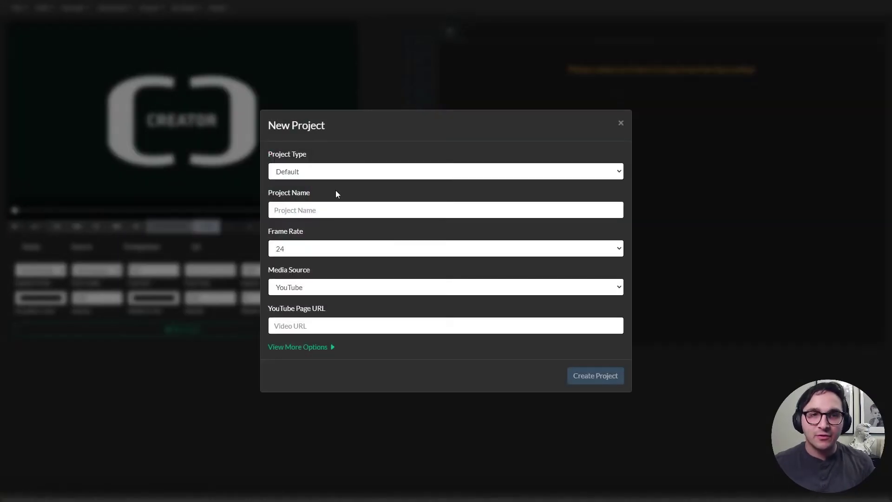
left_click(320, 215)
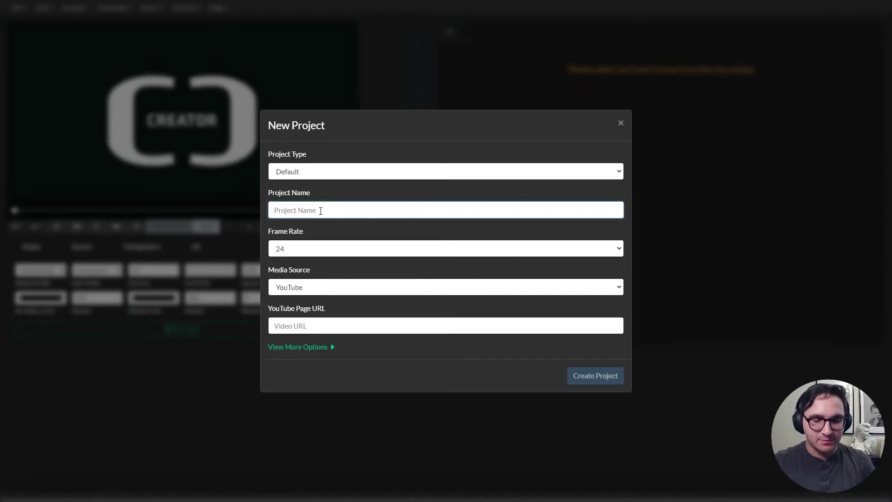
type("Music Example")
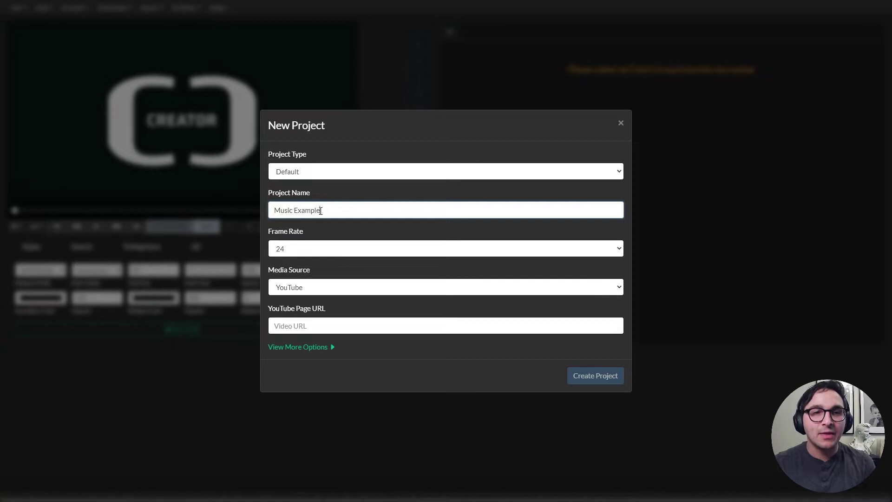
left_click(290, 290)
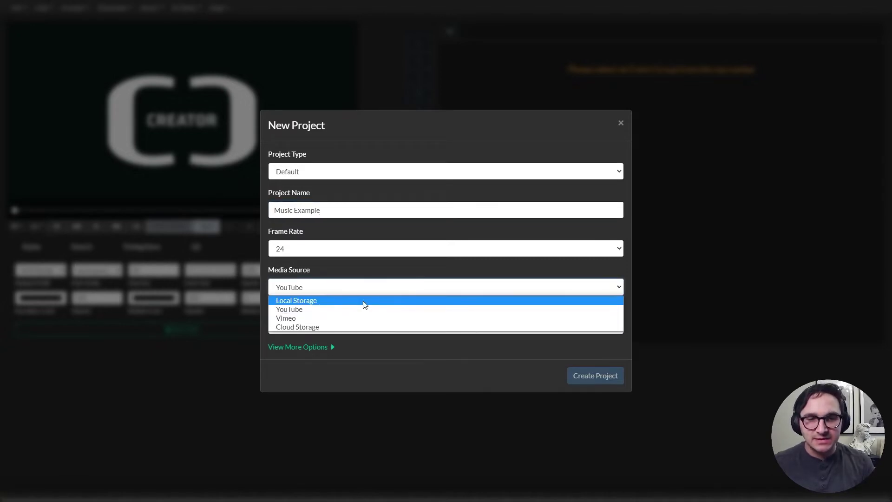
left_click(306, 310)
left_click(314, 326)
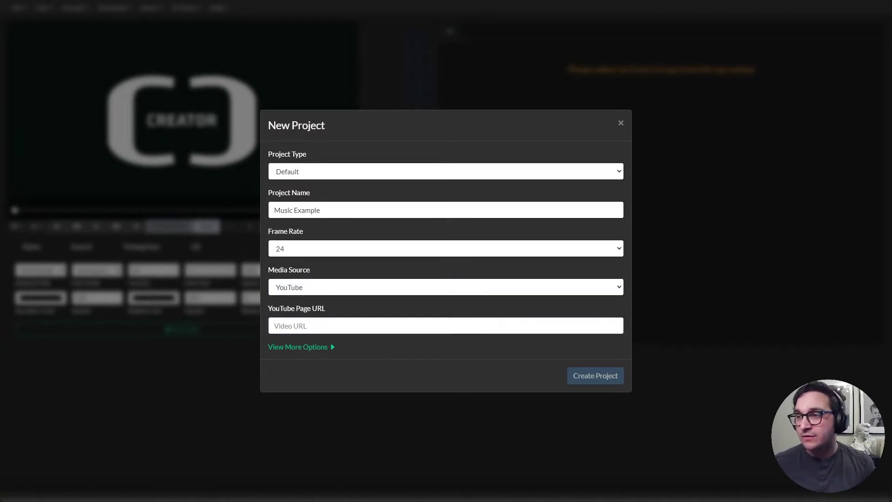
Step: Copy the music video's web address from the browser's address bar
key("alt+Tab")
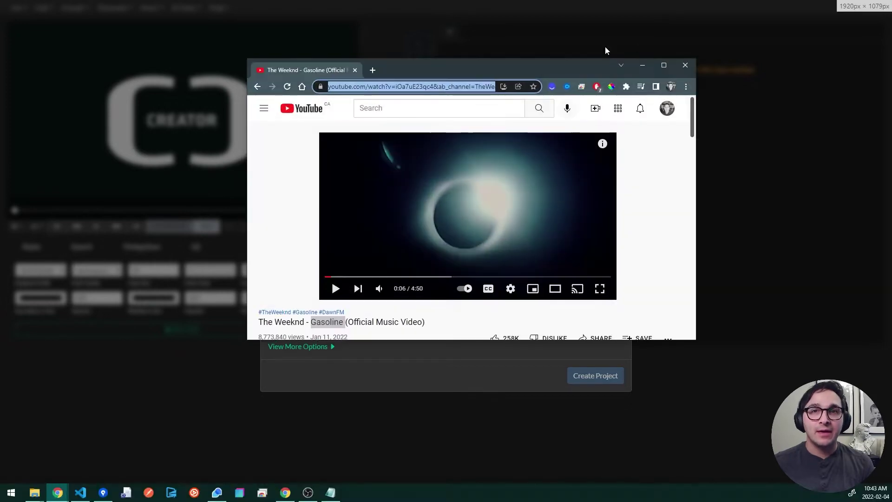
right_click(453, 86)
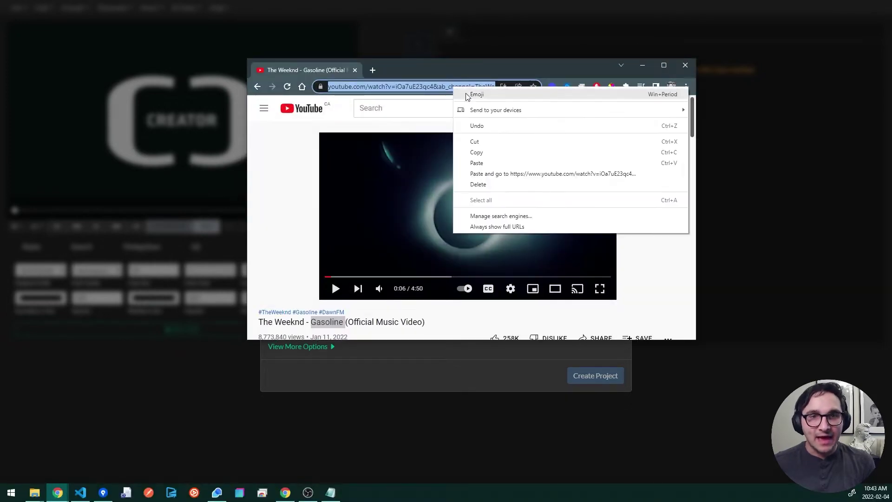
left_click(502, 154)
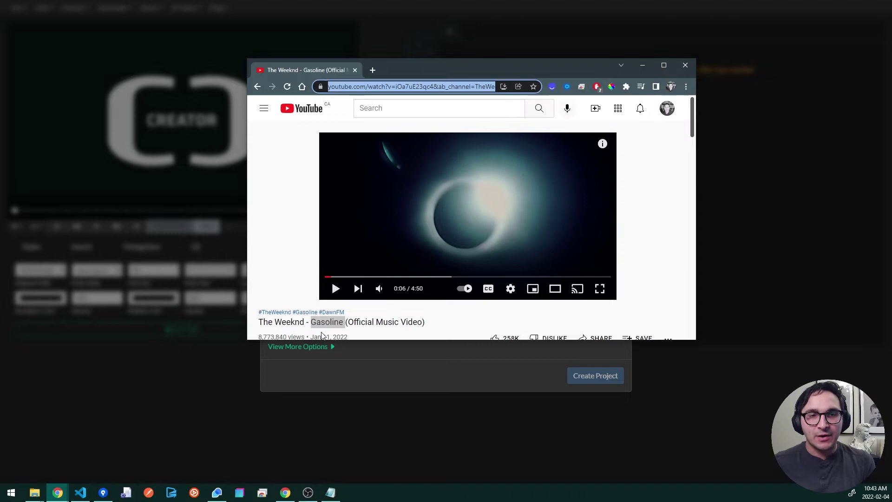
Step: Paste the video URL without its &ab_channel suffix and create the Music Example project
left_click(645, 67)
left_click(389, 331)
type("https://www.youtube.com/watch?v=iOa7uE23qc4&ab_channel=TheWeekndVEVO")
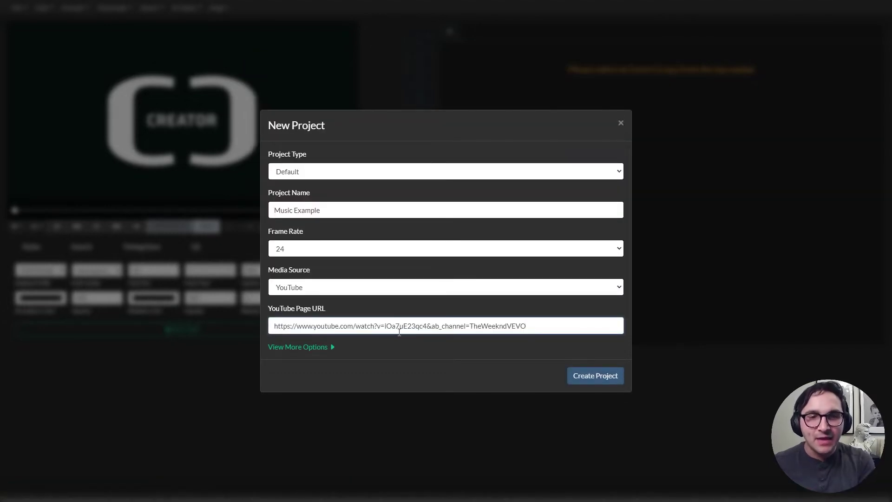
left_click_drag(429, 326, 554, 320)
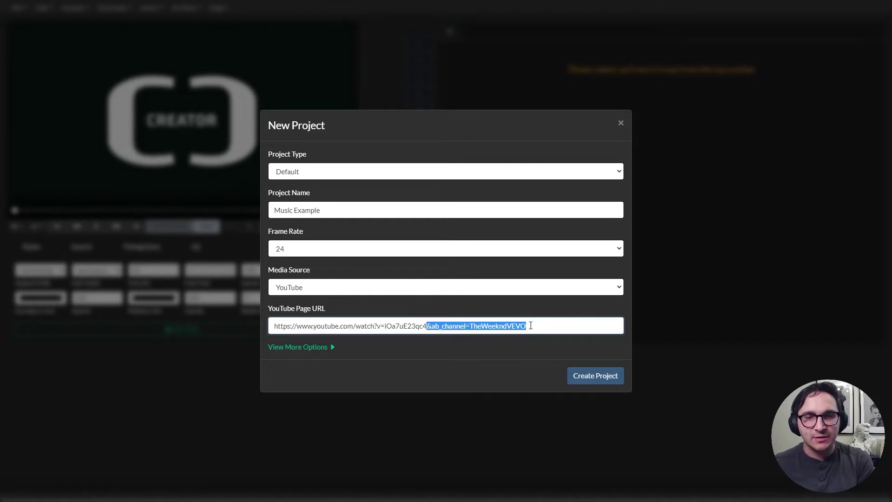
key("BackSpace")
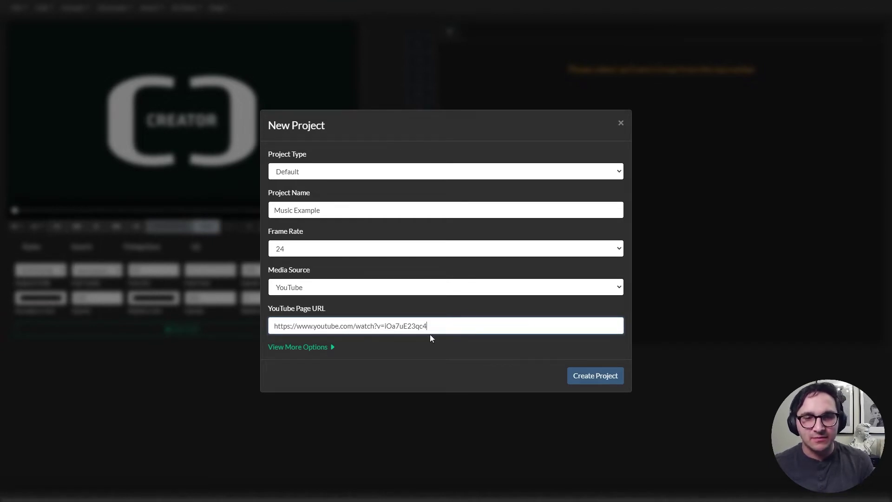
left_click(580, 378)
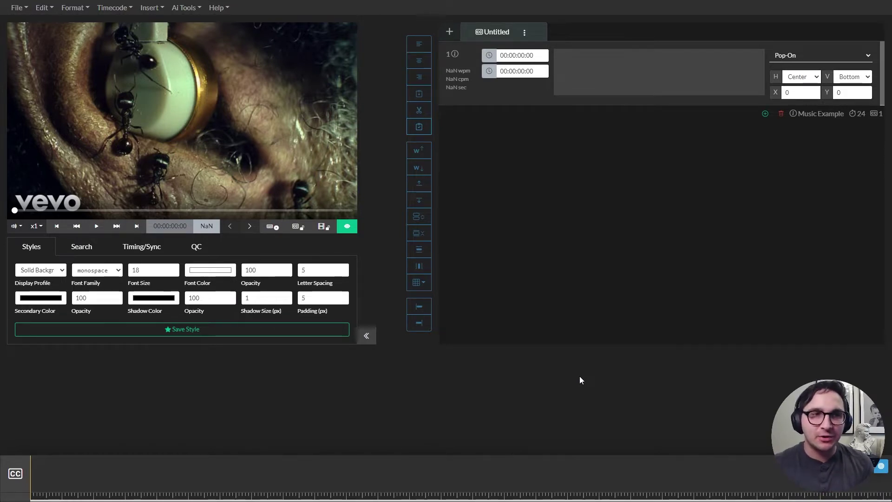
Step: Play the video briefly, pause at 00:00:01:02, and bring the Gasoline lyrics Notepad window alongside
left_click(148, 163)
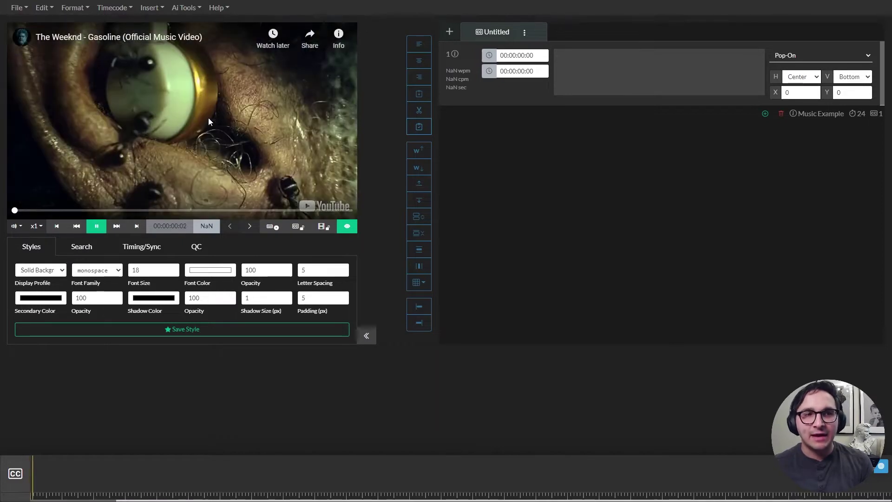
left_click(235, 133)
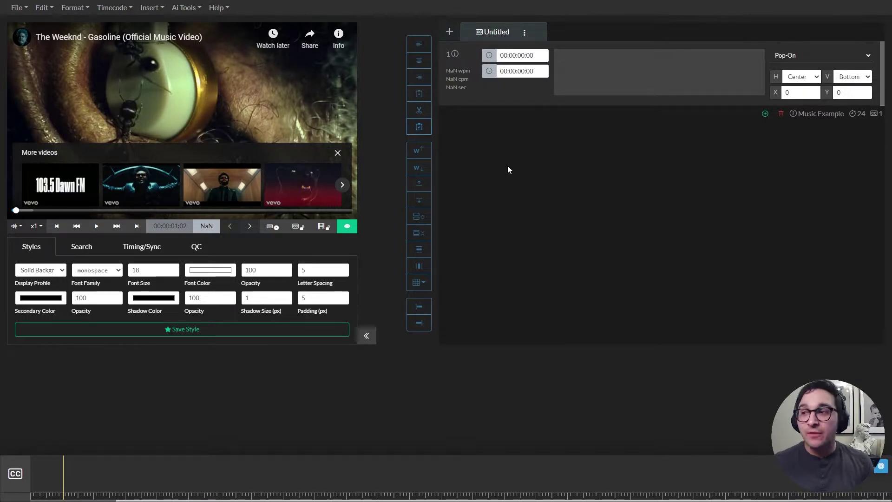
left_click_drag(891, 93, 325, 116)
Step: Scroll through the lyrics, select a couple of lines, then move Notepad off screen
left_click(403, 131)
scroll(411, 131, "down", 3)
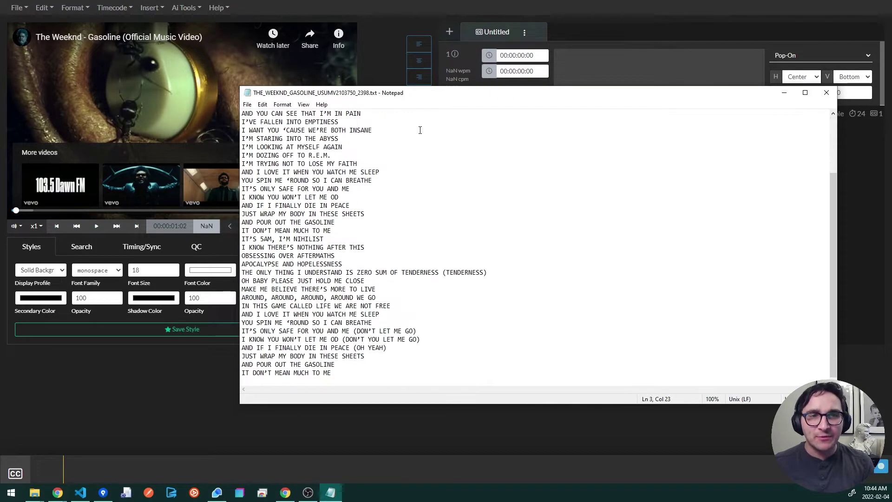
scroll(394, 311, "up", 3)
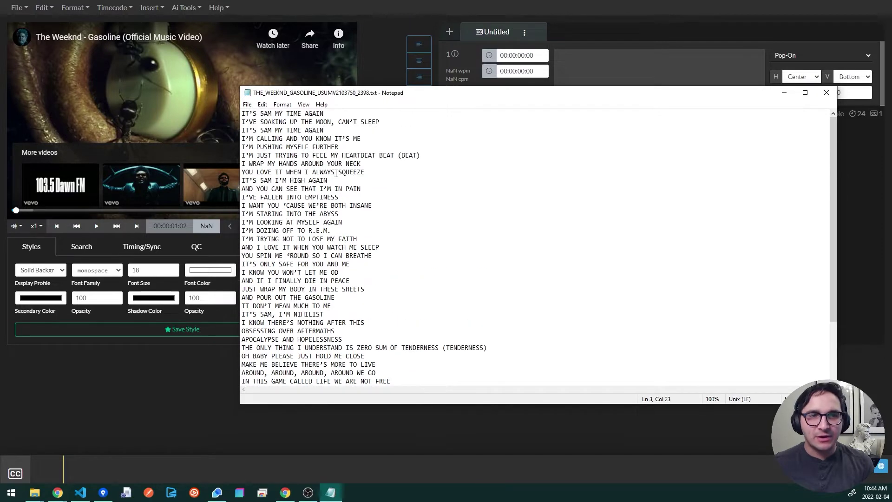
left_click_drag(243, 113, 335, 113)
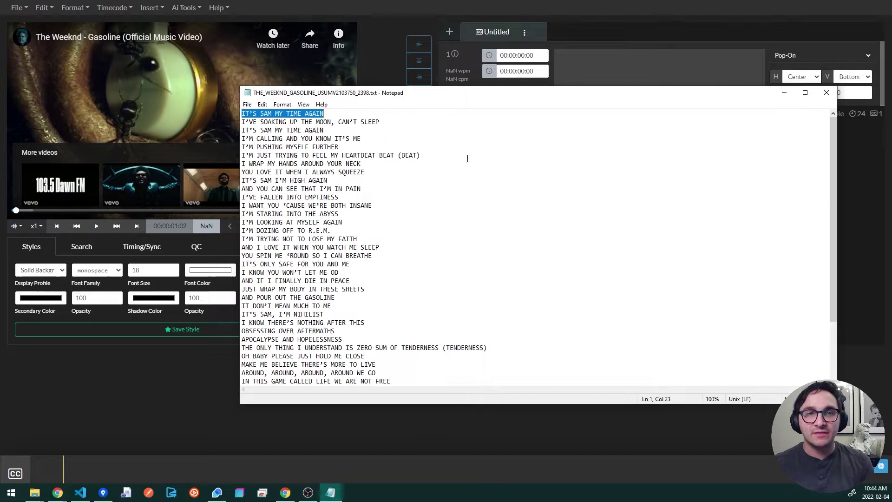
left_click_drag(420, 155, 243, 155)
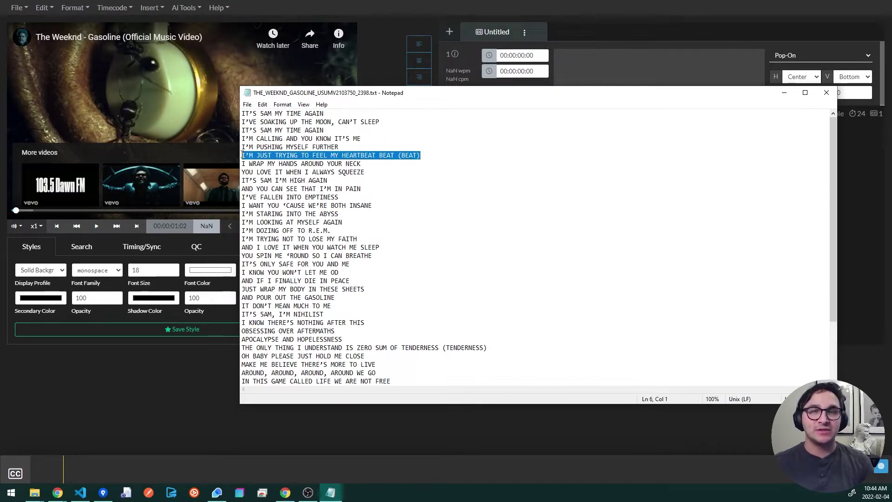
left_click_drag(611, 94, 891, 107)
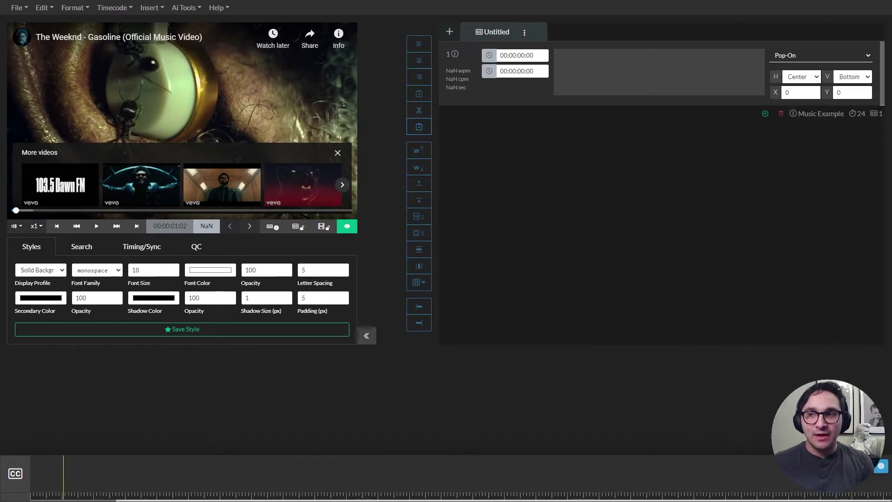
Step: Start a Plaintext (Transcript) import from the File menu
left_click(17, 7)
left_click(45, 119)
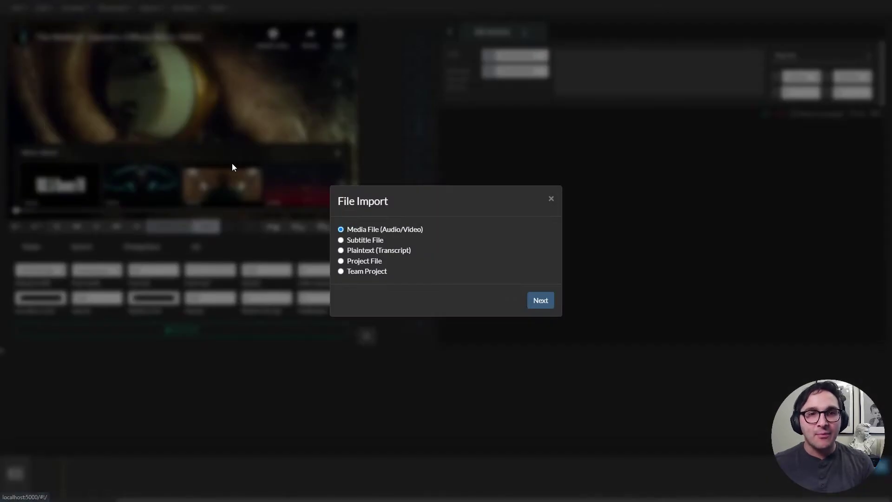
left_click(389, 252)
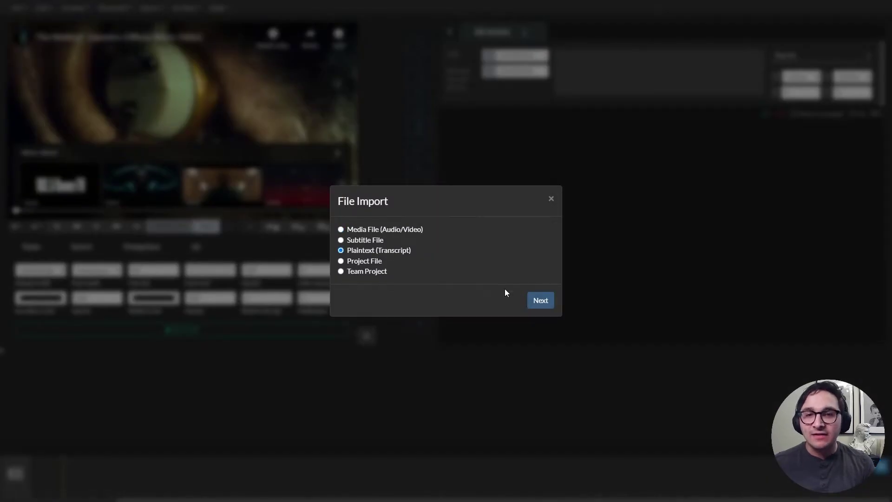
left_click(541, 301)
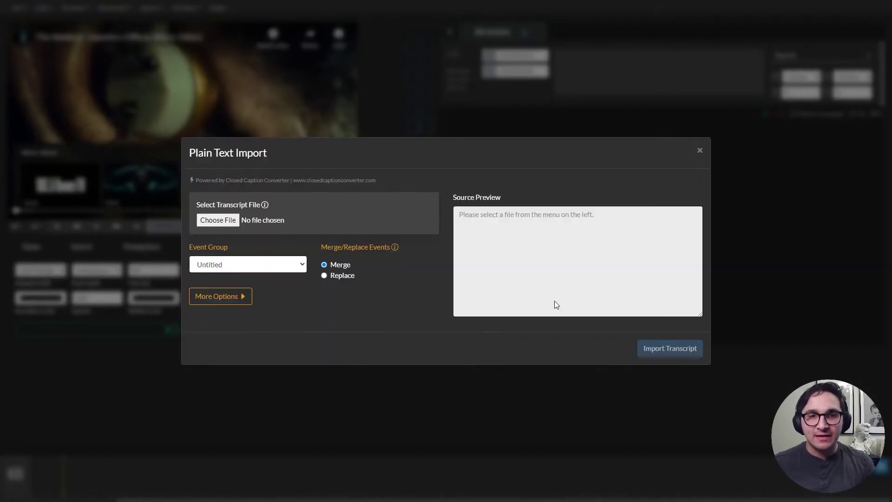
Step: Load the Weeknd lyrics .txt file into the Untitled event group, replacing existing events
left_click(237, 221)
left_click(289, 103)
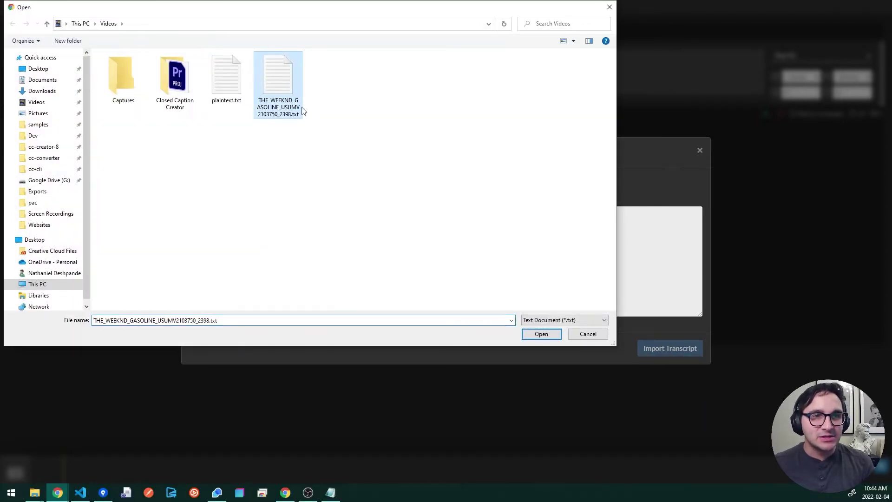
double_click(291, 106)
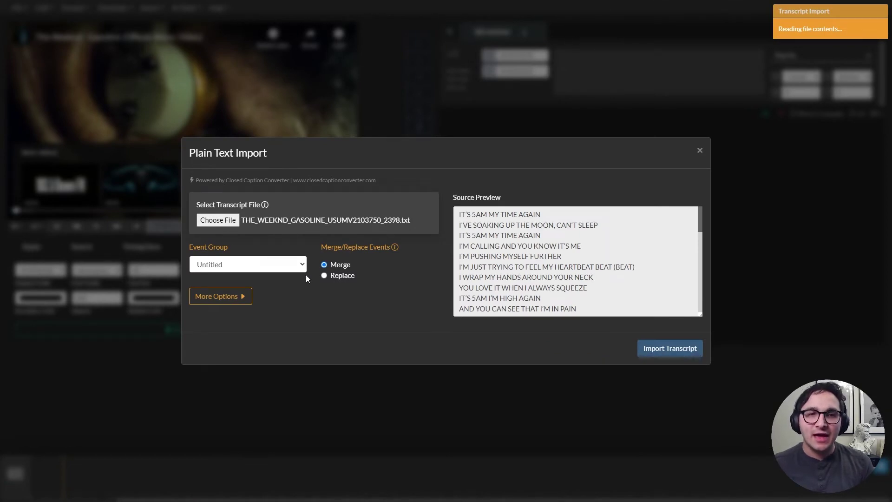
left_click(285, 266)
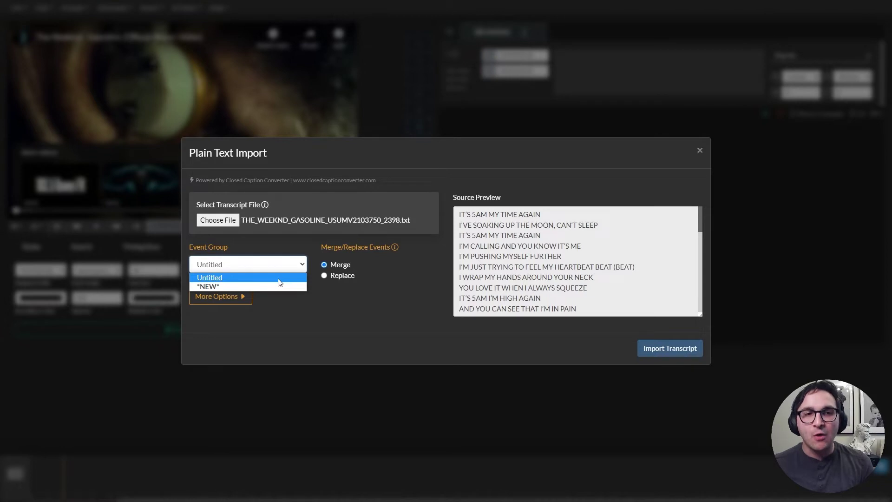
left_click(277, 278)
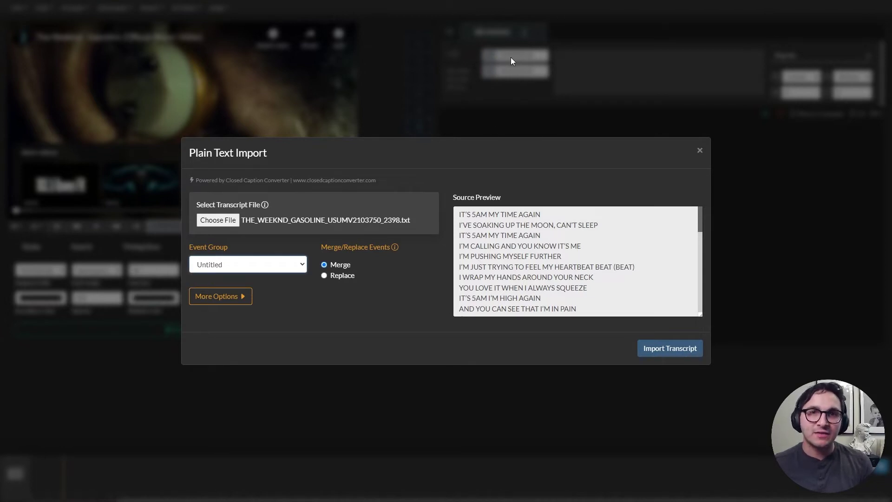
left_click(346, 276)
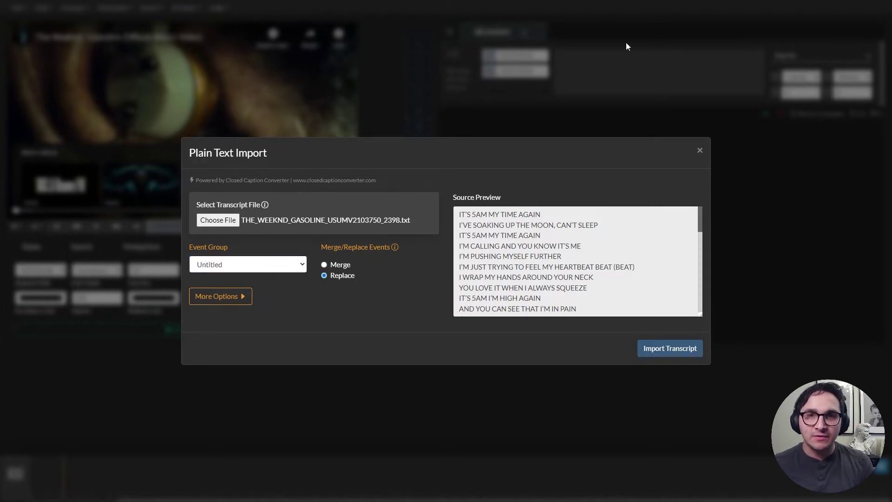
Step: In More Options, set Max Lines Per Event to 4 and Max Characters Per Line to 50
left_click(222, 296)
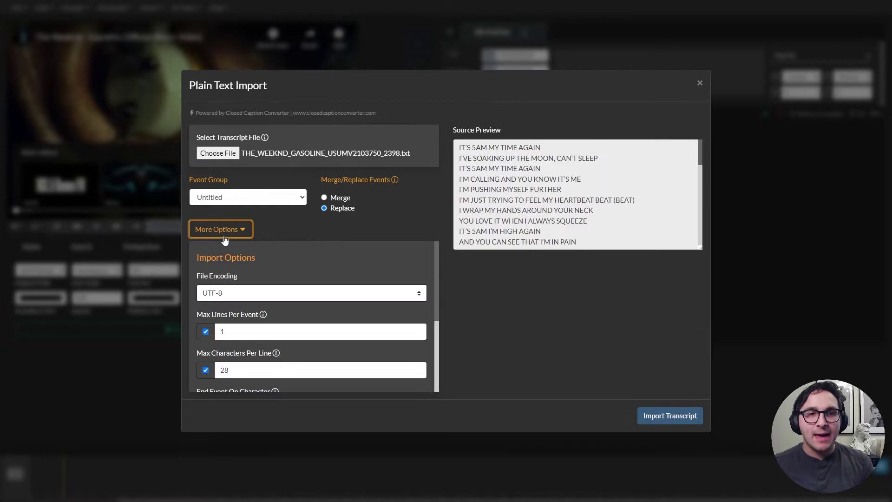
scroll(261, 273, "down", 1)
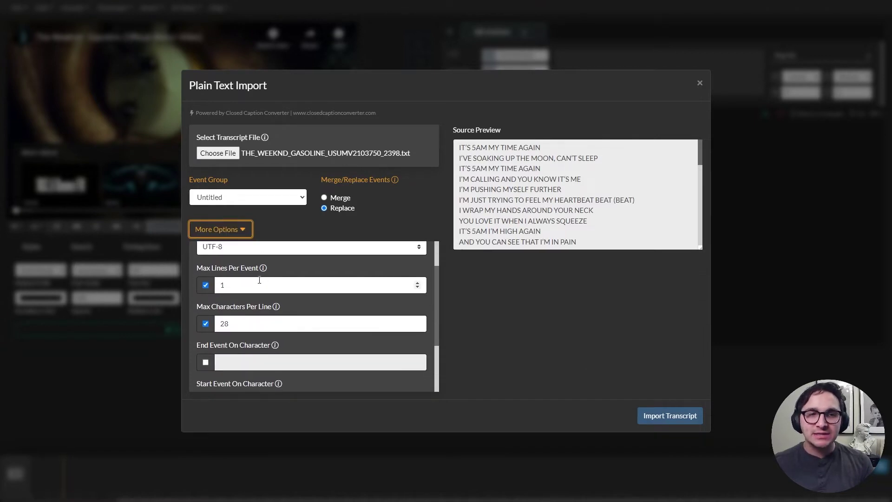
left_click(243, 285)
left_click_drag(242, 285, 206, 289)
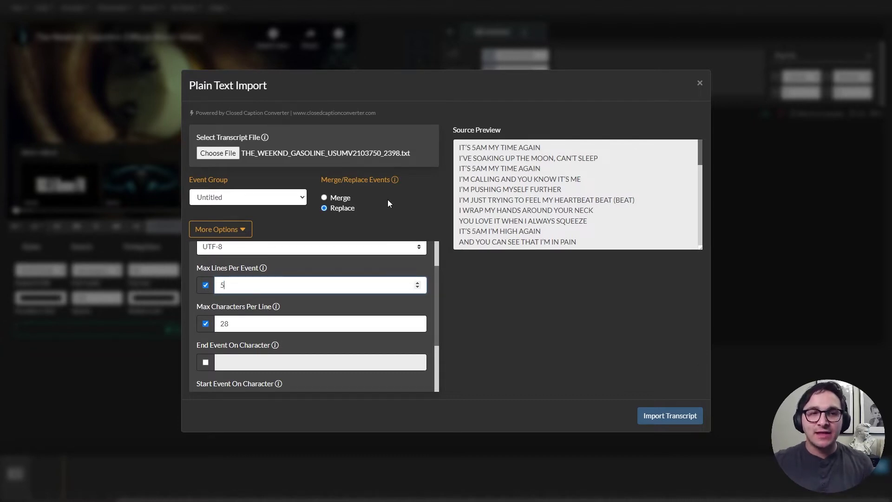
type("4")
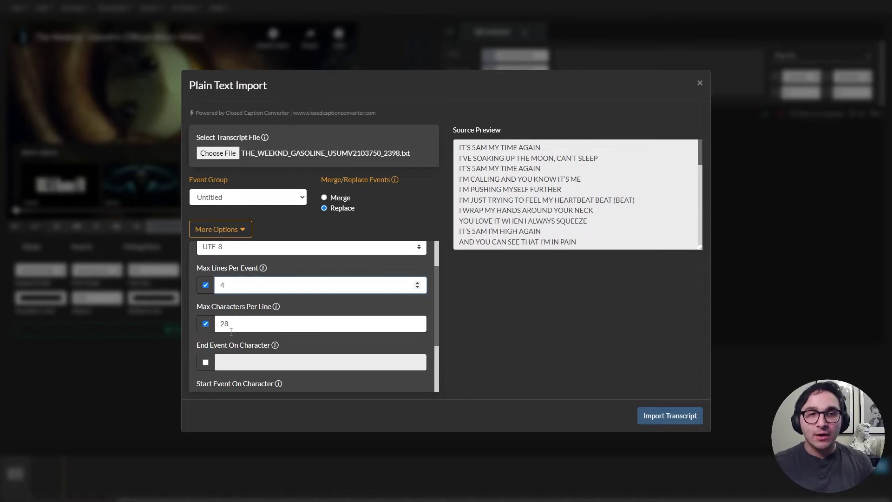
left_click(245, 328)
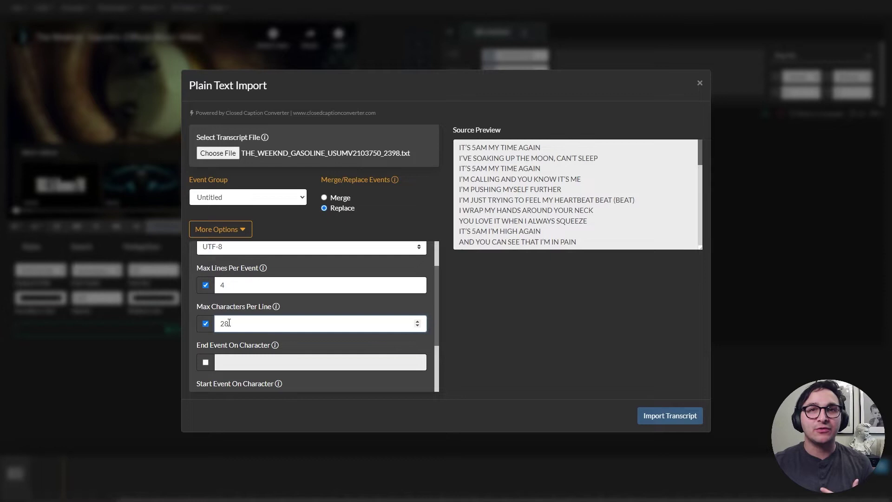
double_click(228, 323)
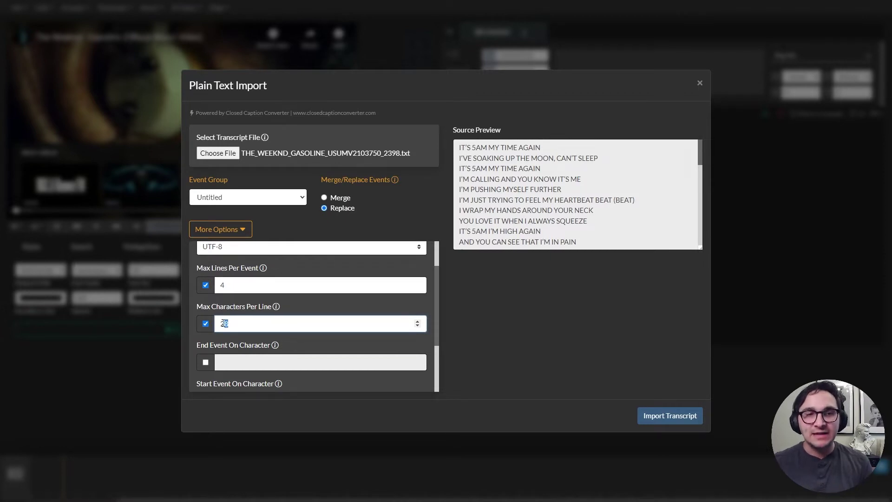
type("50")
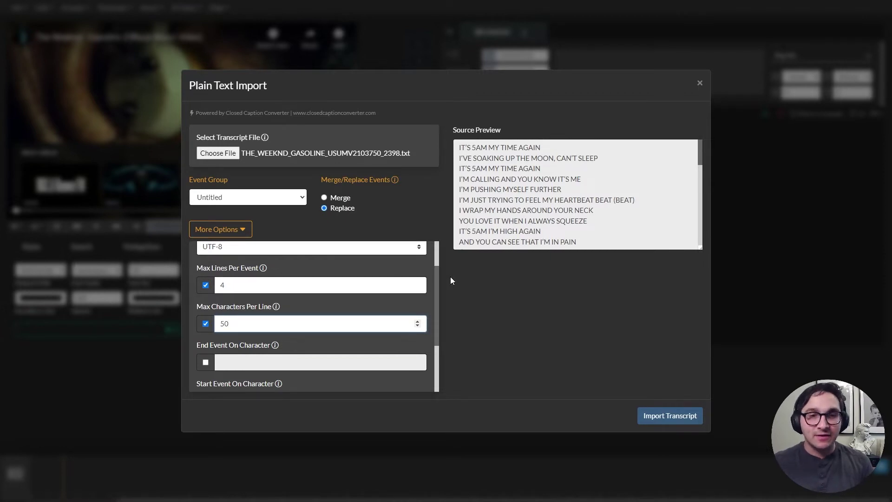
left_click(396, 306)
scroll(320, 313, "down", 2)
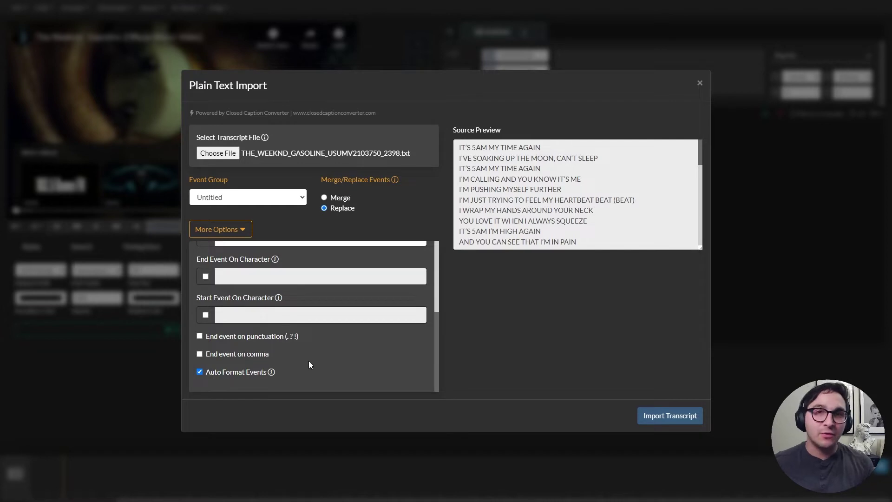
scroll(306, 328, "up", 3)
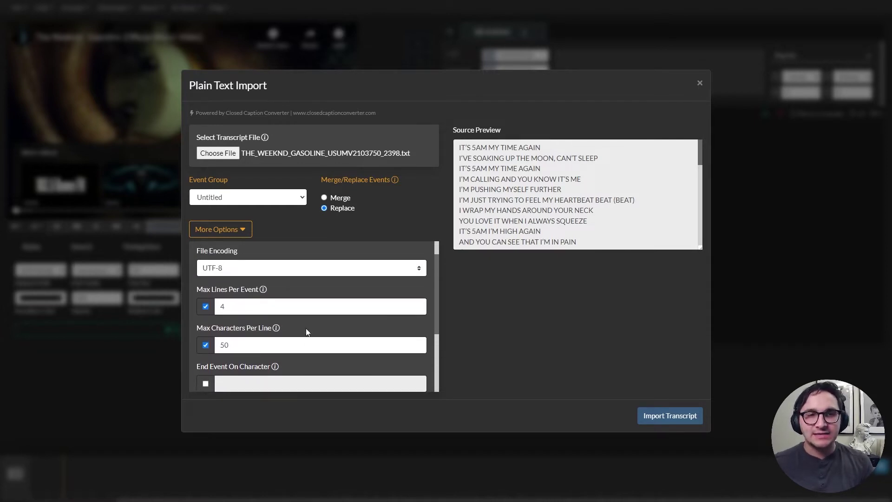
Step: Import the transcript and review the first seven caption events
left_click(679, 420)
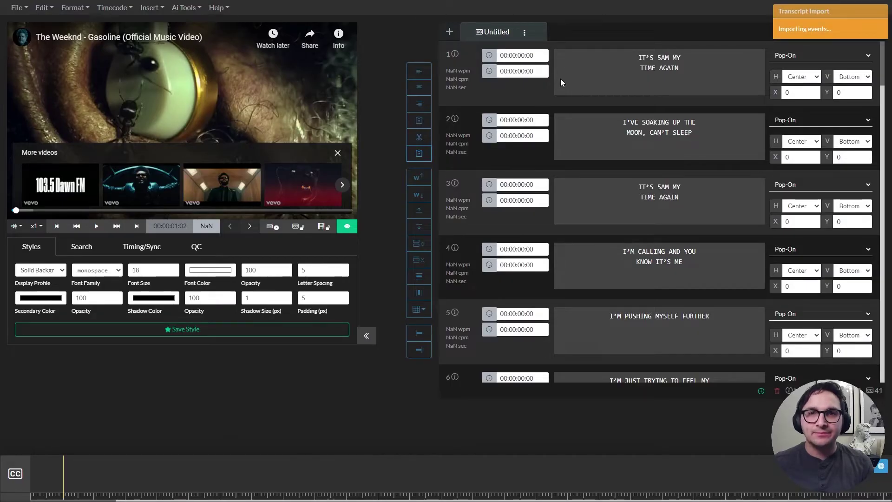
left_click(576, 64)
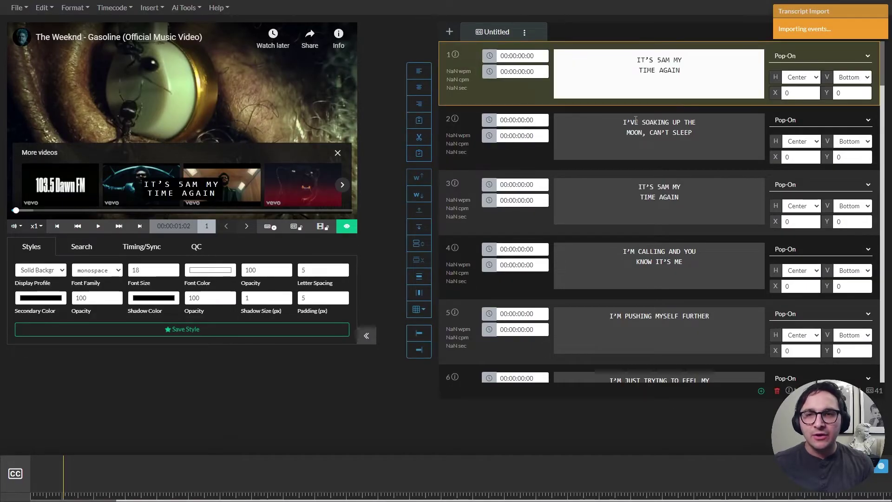
left_click(636, 120)
left_click(660, 91)
left_click(639, 146)
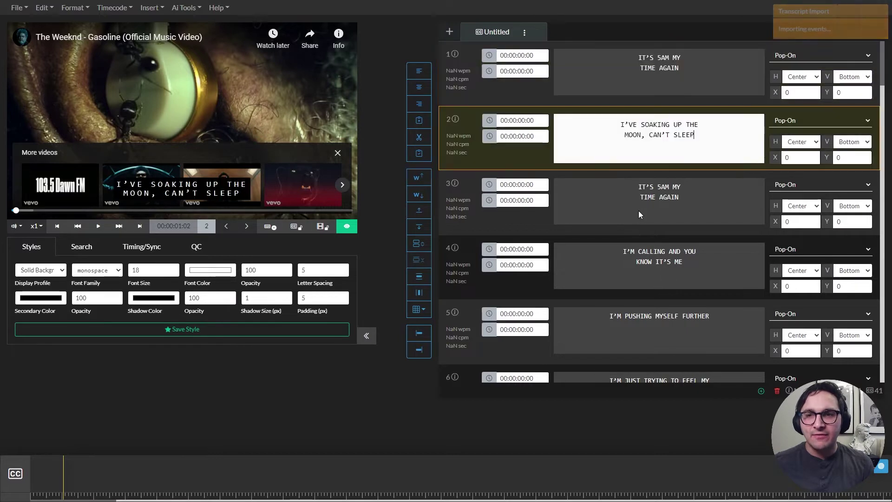
left_click(639, 211)
left_click(628, 254)
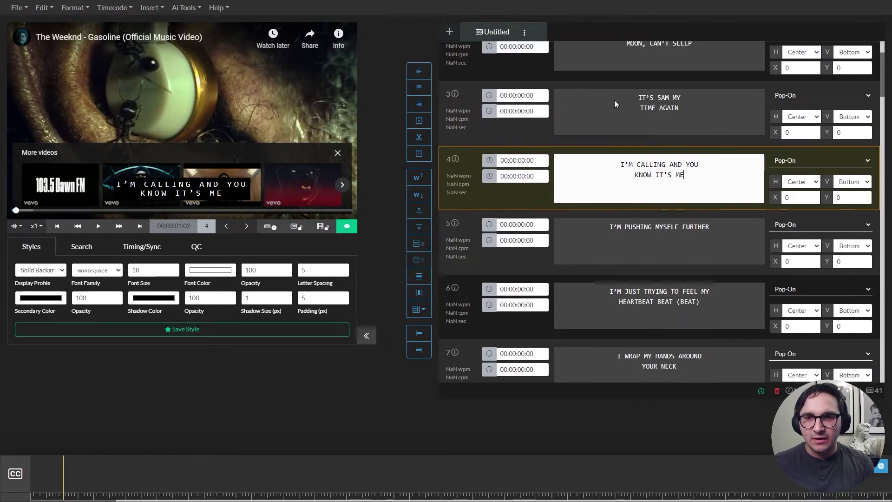
scroll(614, 102, "down", 1)
left_click(717, 264)
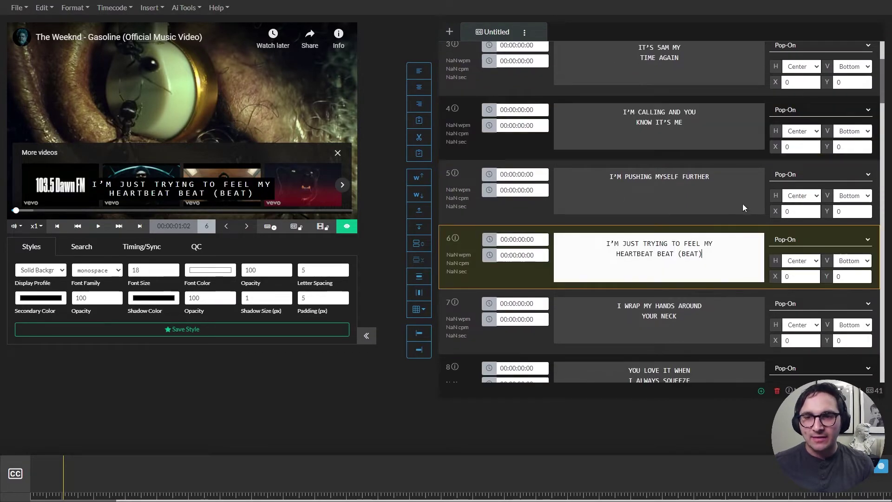
left_click(741, 201)
left_click(738, 305)
Step: Scroll down the list, checking events 8–13 and the remaining imported captions
scroll(734, 305, "down", 2)
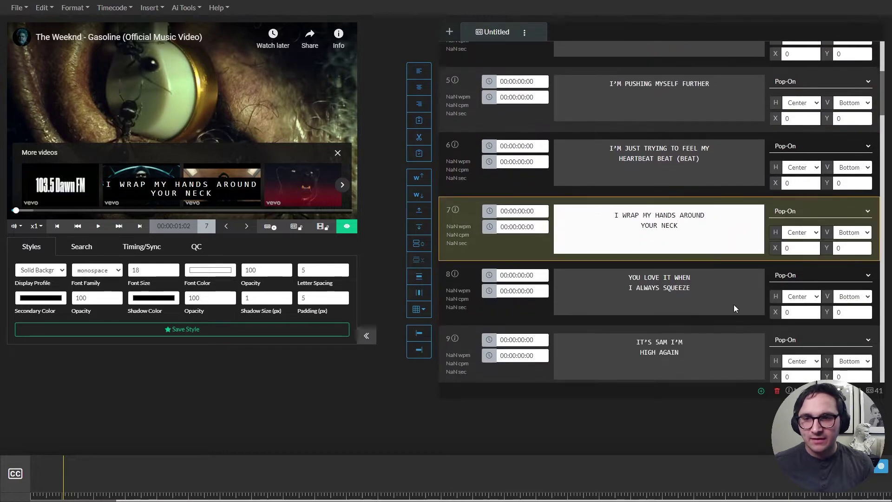
left_click(734, 305)
left_click(734, 347)
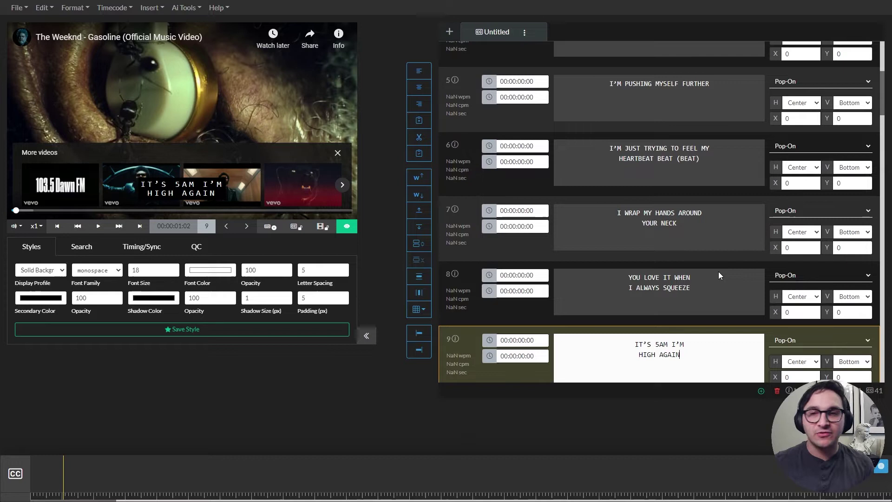
scroll(717, 270, "down", 4)
left_click(605, 316)
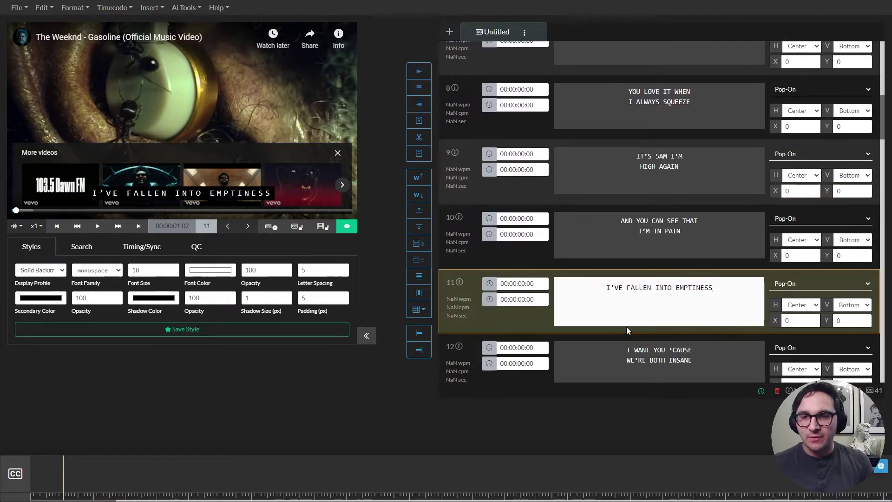
scroll(618, 326, "down", 1)
left_click(612, 325)
left_click(660, 372)
scroll(659, 309, "down", 5)
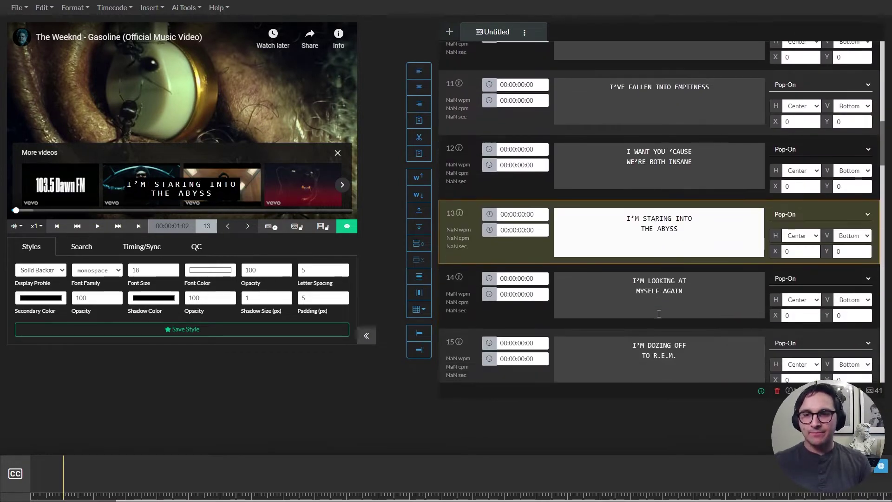
scroll(659, 307, "down", 3)
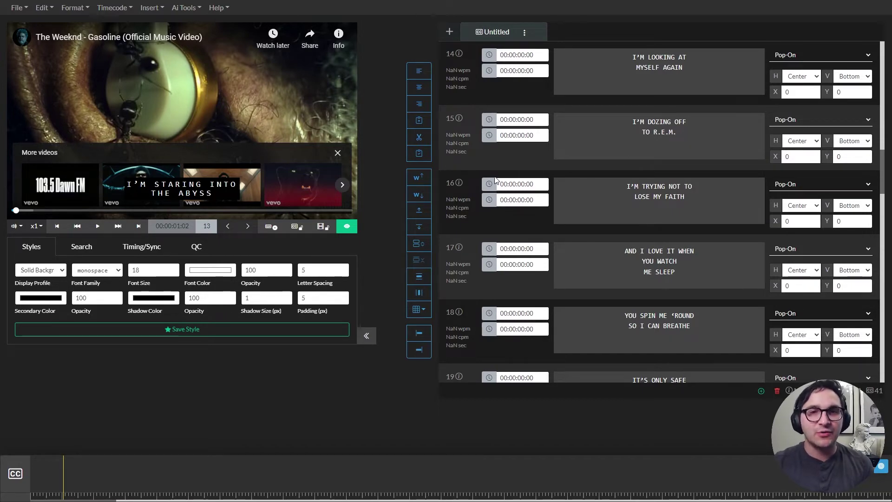
scroll(563, 191, "down", 3)
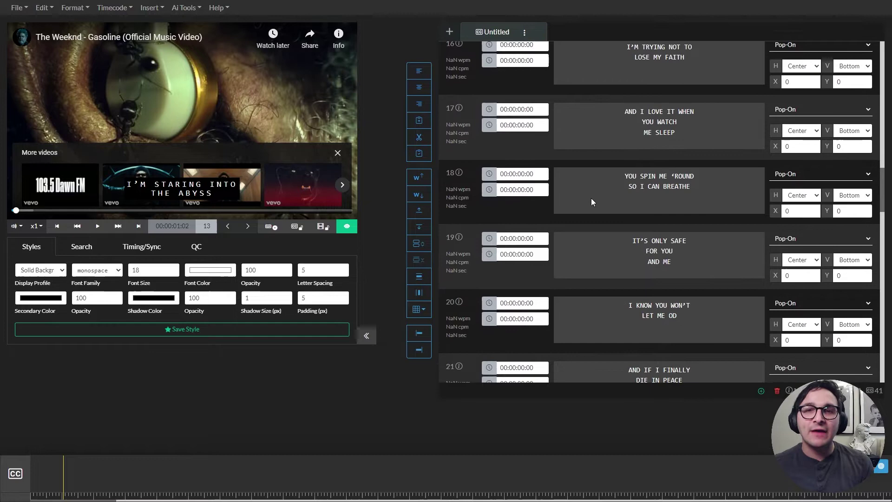
scroll(590, 186, "down", 12)
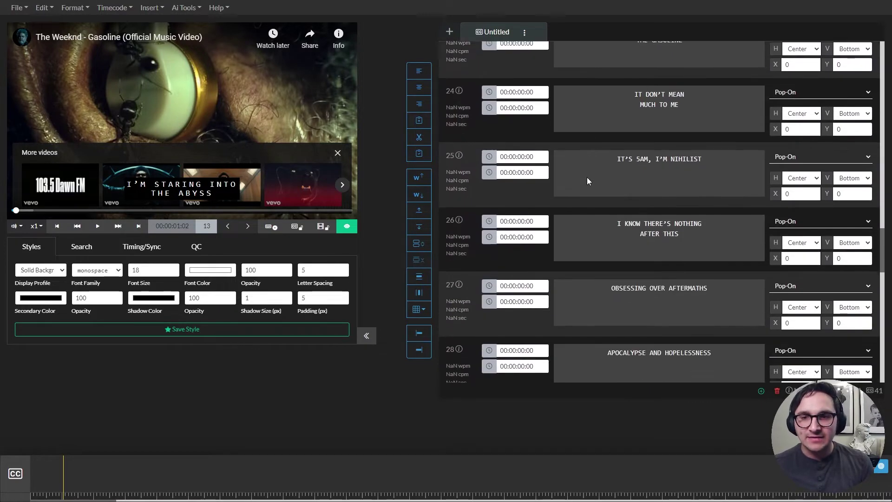
scroll(586, 176, "down", 10)
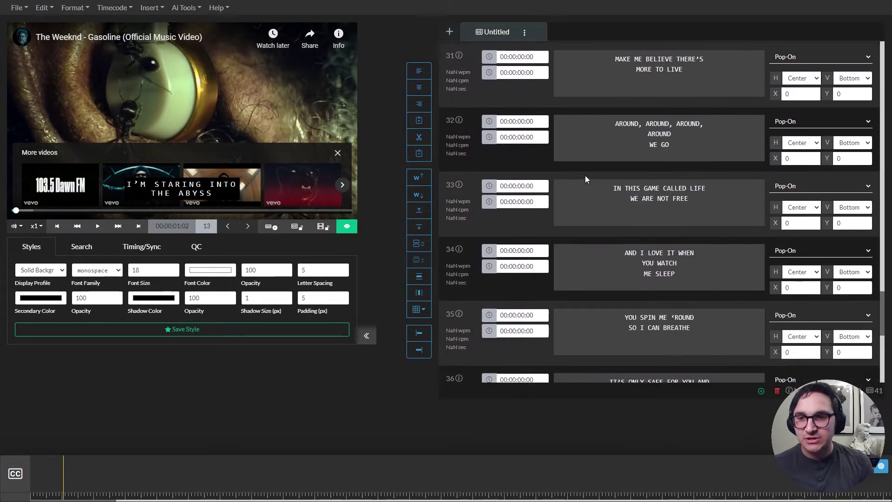
scroll(693, 224, "down", 5)
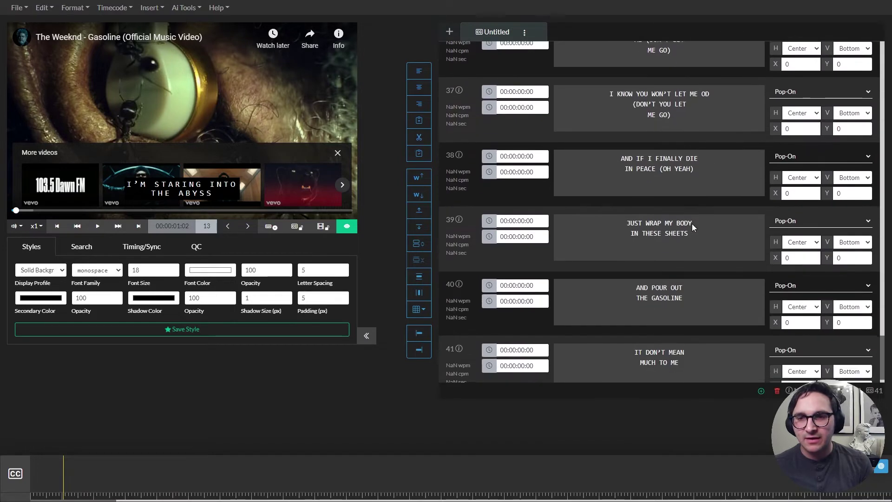
scroll(693, 224, "up", 1)
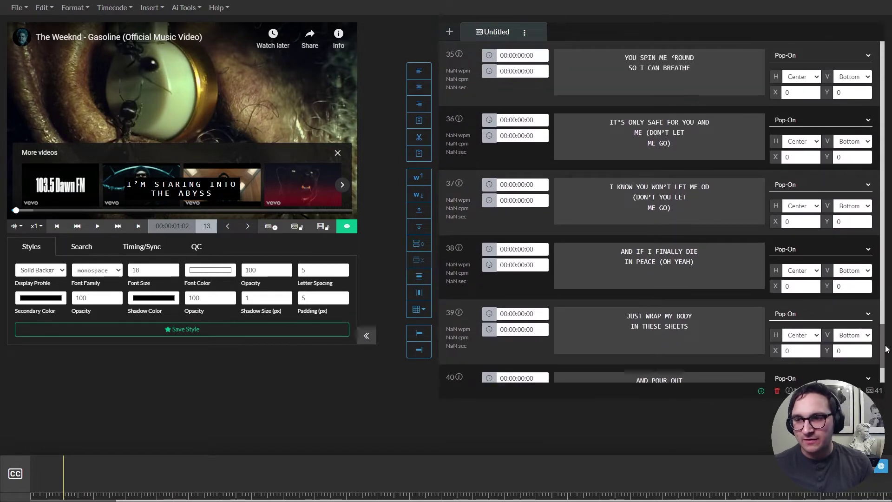
left_click_drag(882, 347, 871, 158)
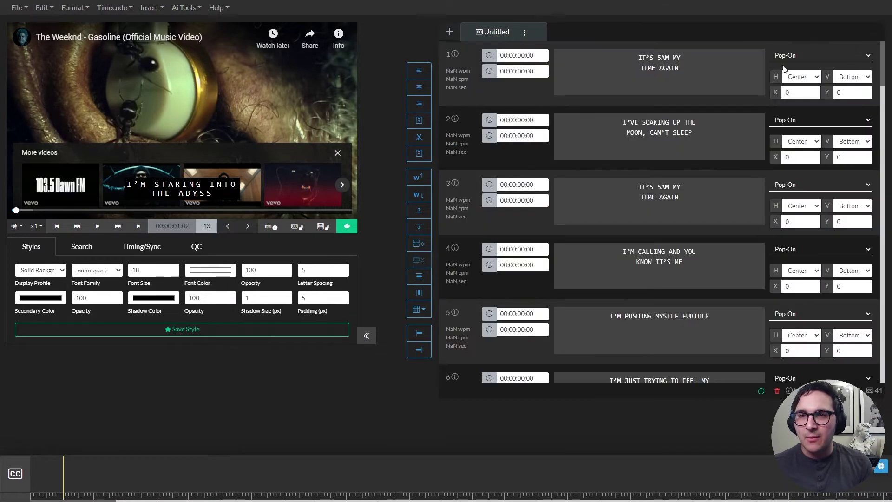
Step: Select caption 1 and show the Timing/Sync tools below the video player
left_click(705, 72)
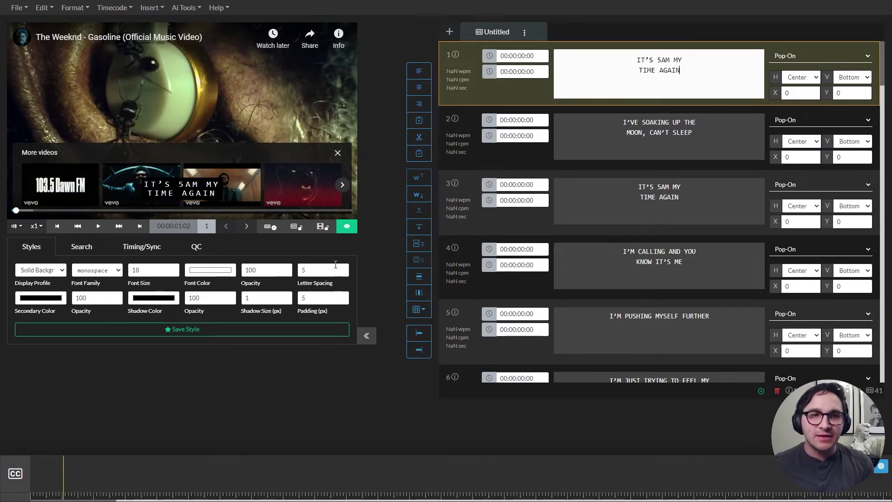
left_click(146, 251)
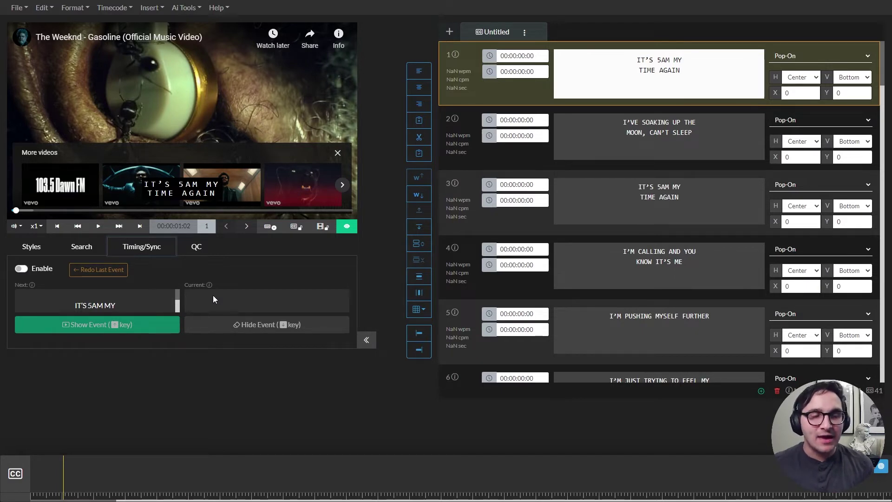
Step: Live-sync the first three lyrics during playback, pausing at 00:00:22:18
left_click(22, 269)
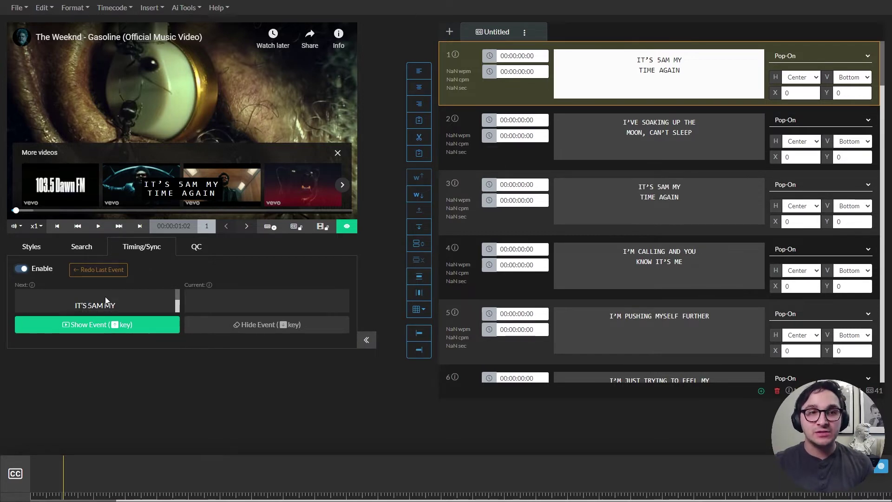
left_click(98, 228)
left_click(105, 330)
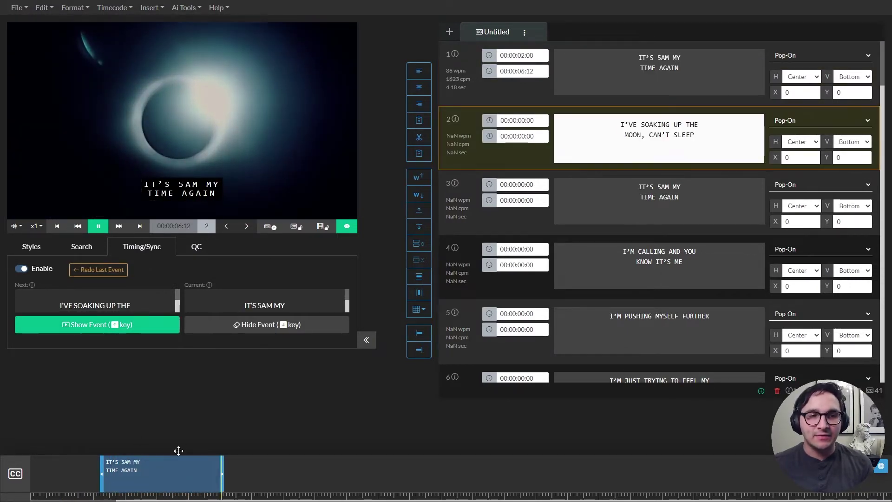
left_click(104, 330)
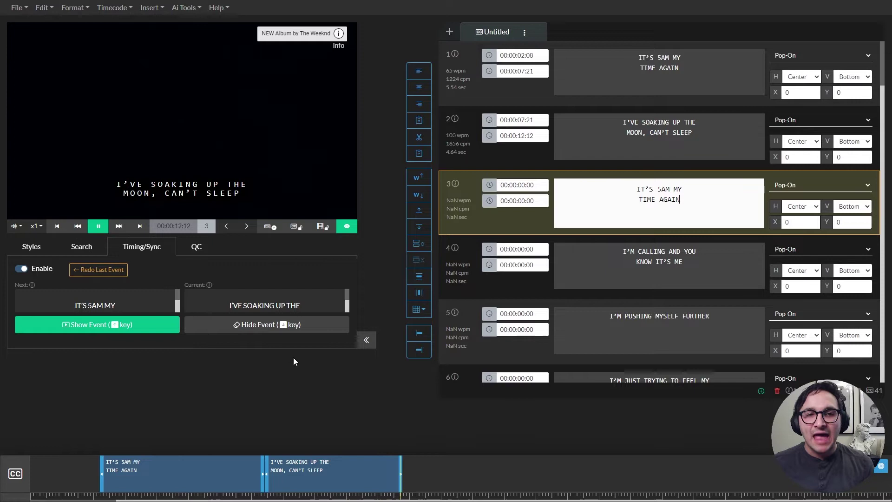
left_click(257, 324)
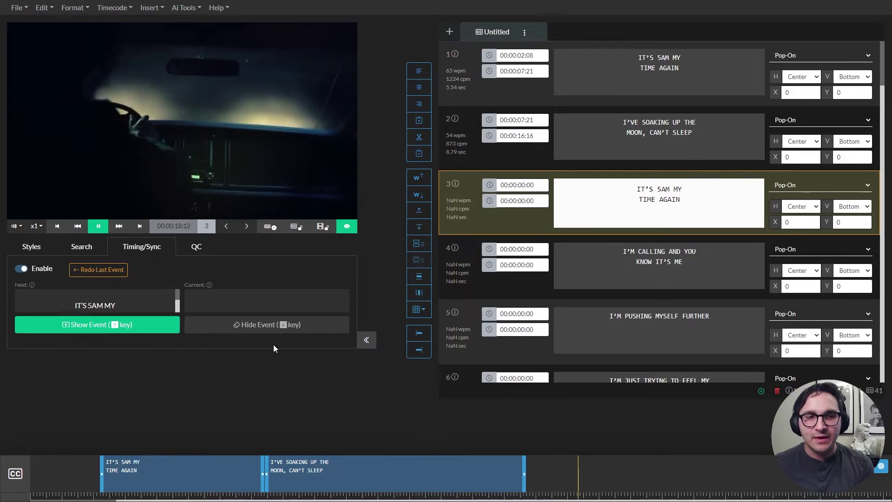
left_click(90, 325)
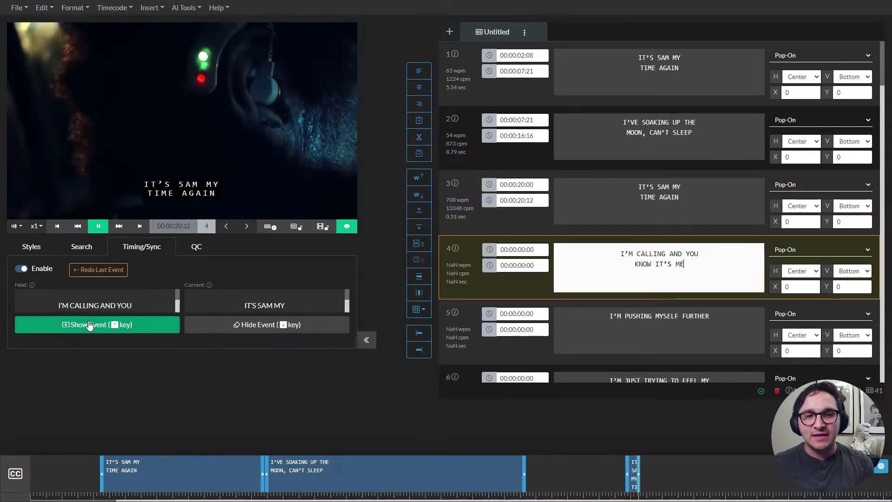
left_click(250, 155)
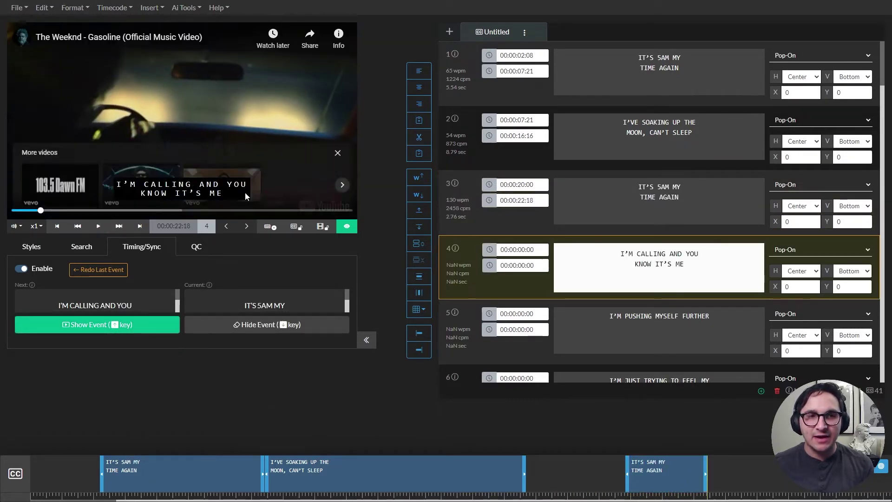
Step: Rewind the sync queue with Redo Last Event until caption 1 is next
left_click(237, 332)
left_click(680, 475)
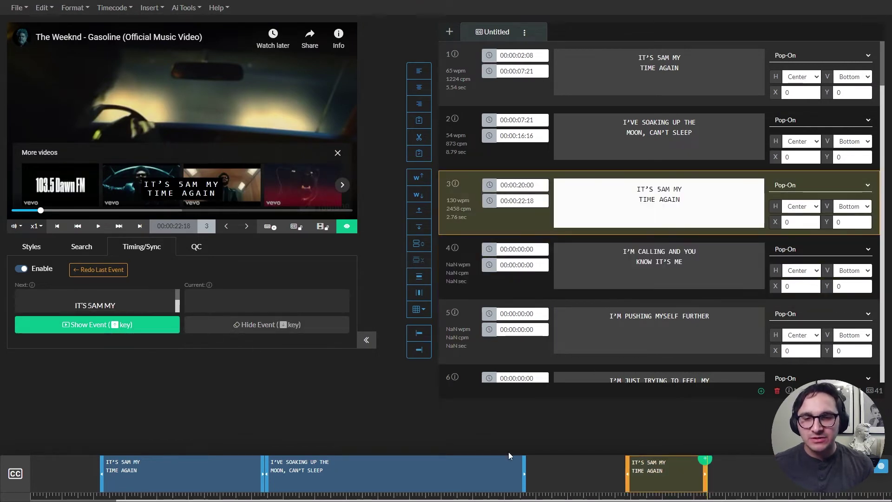
left_click(163, 470)
left_click(315, 473)
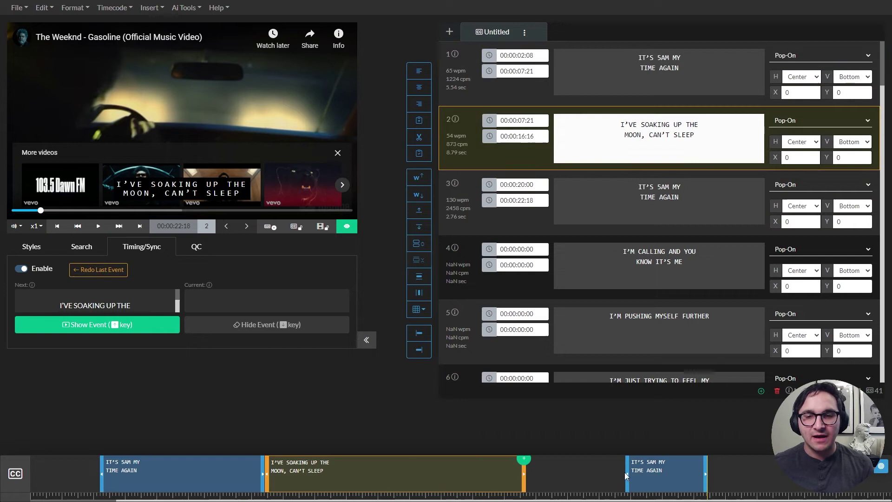
left_click(209, 470)
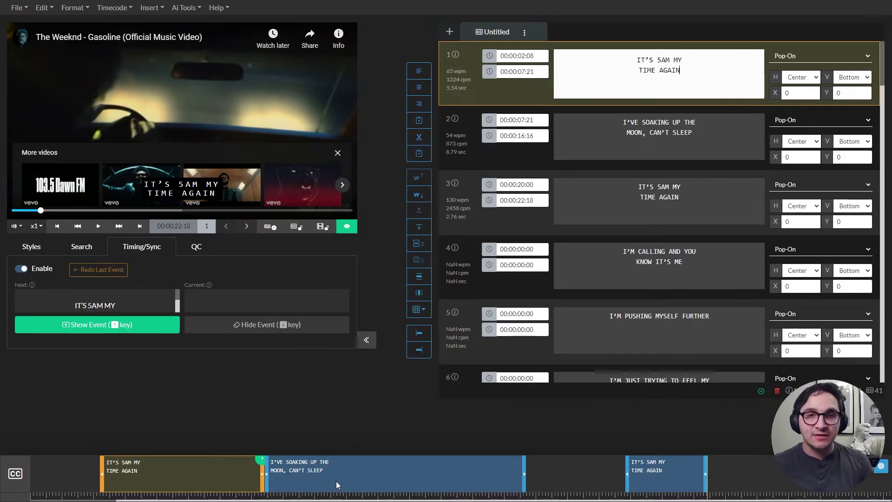
Step: Zero the start and end timecodes of captions 3, 2 and 1 to 00:00:00:00
left_click_drag(539, 185, 484, 191)
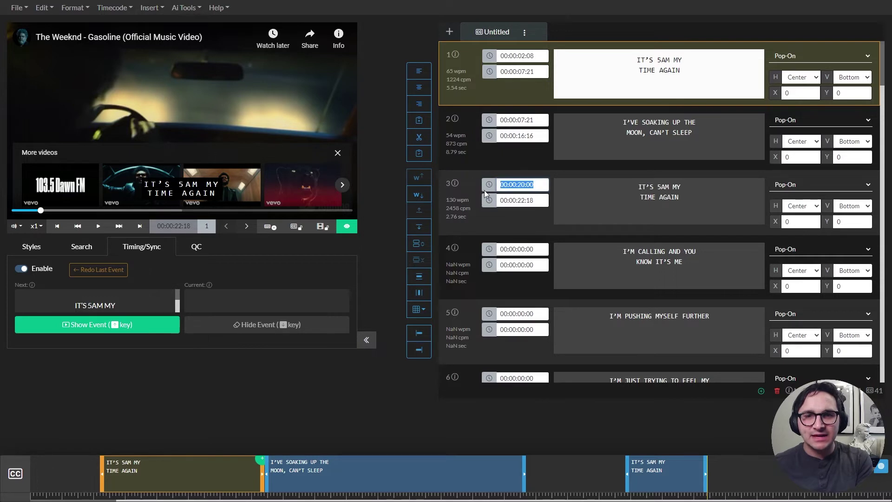
type("0")
key("Tab")
type("0")
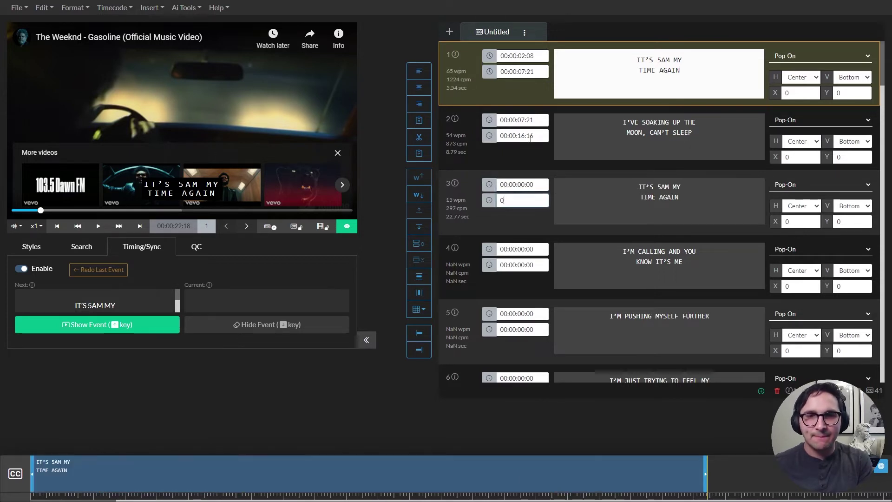
left_click(535, 136)
type("0")
key("shift+Tab")
type("0")
left_click(533, 71)
type("0")
key("shift+Tab")
type("0")
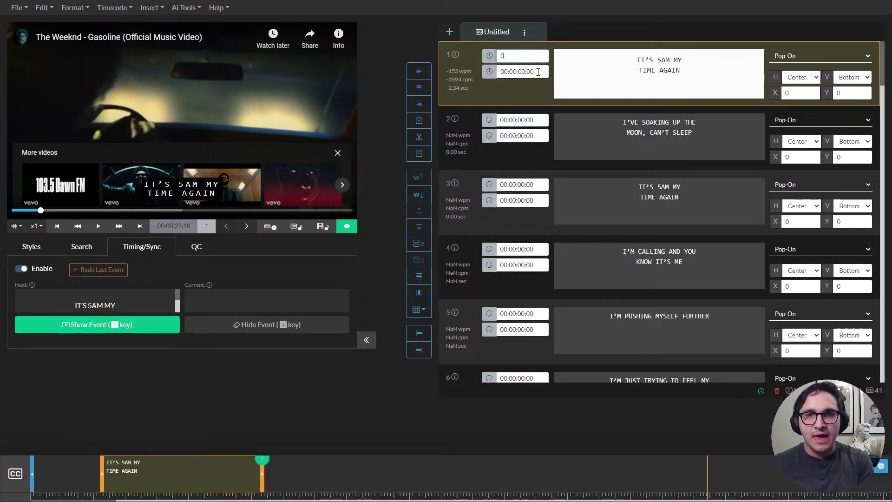
left_click(562, 84)
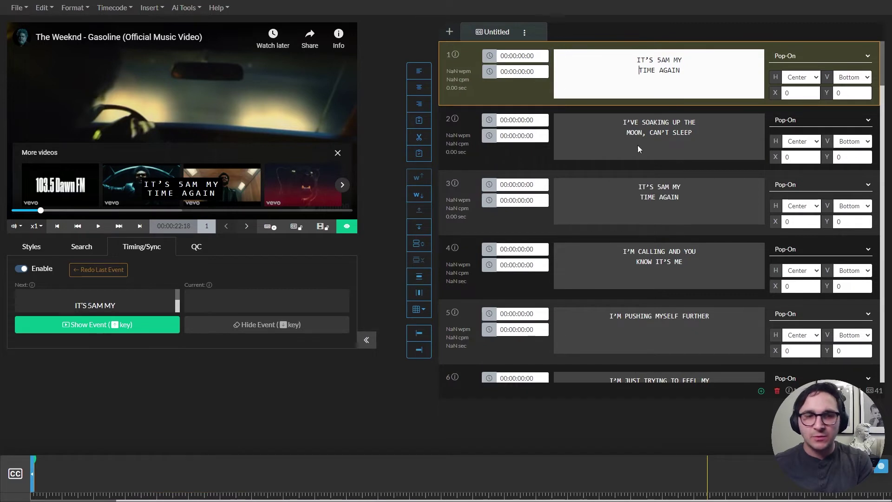
Step: Seek the music video to about 1:05 and play it from just before the first sung line
left_click(49, 211)
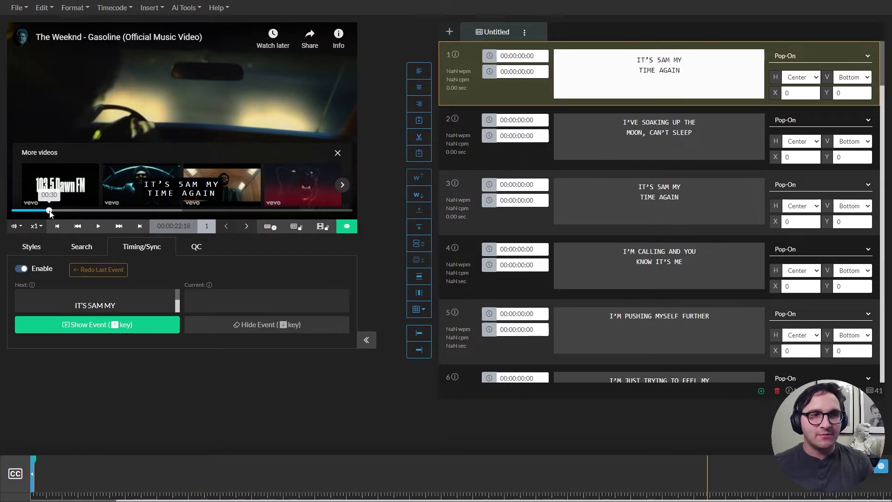
left_click(91, 211)
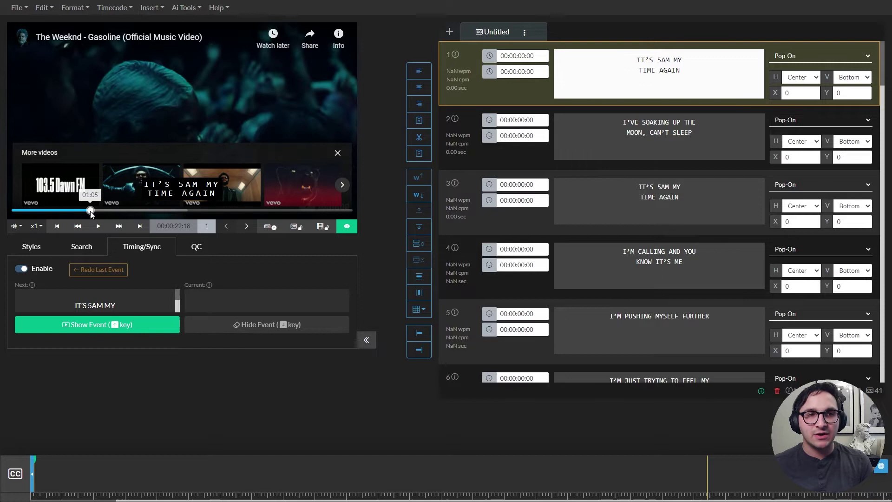
left_click(90, 211)
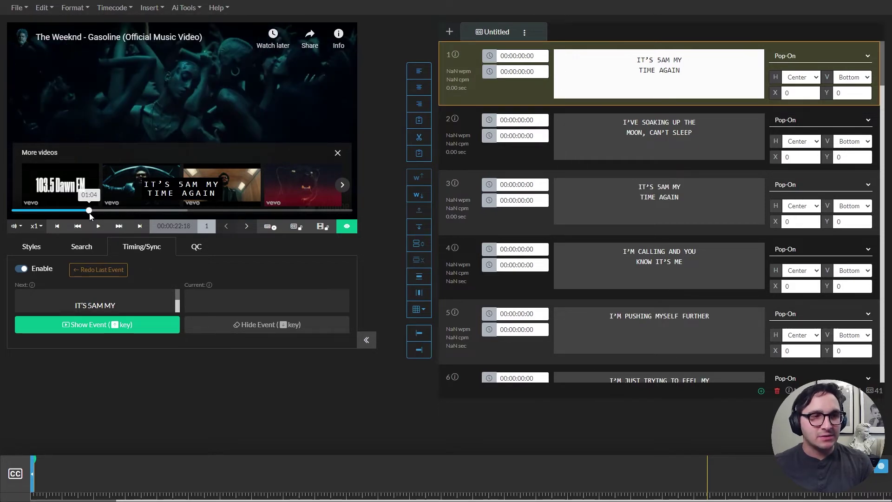
left_click(98, 227)
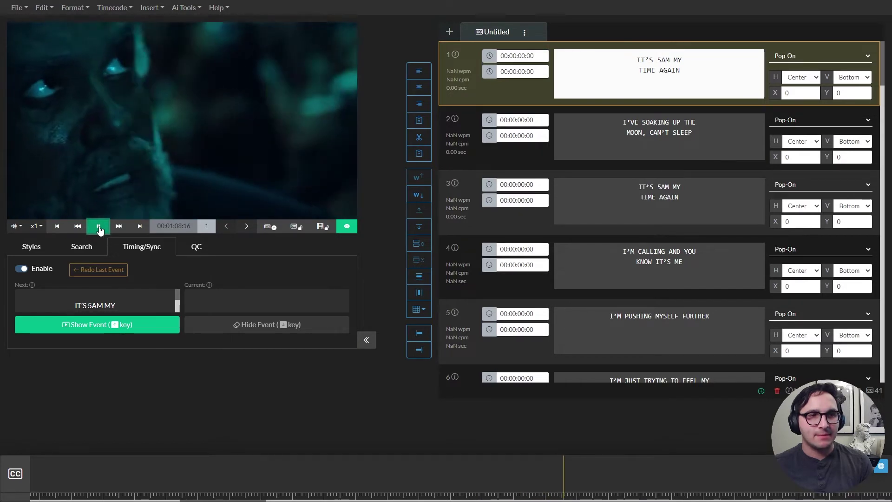
left_click(98, 227)
left_click(90, 211)
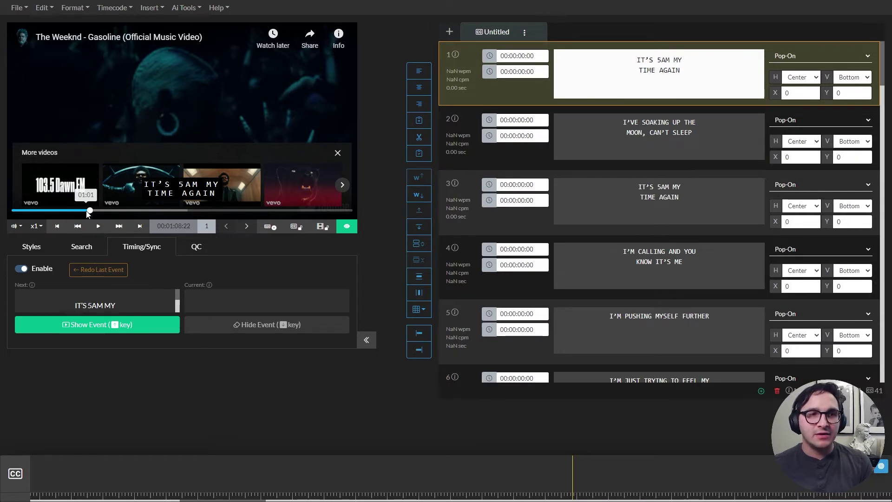
left_click(106, 227)
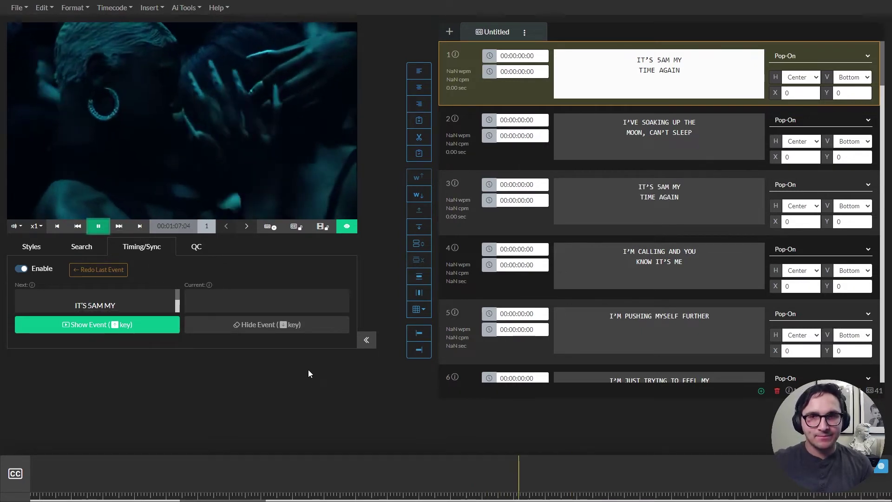
Step: Live-time lyric captions 1–6 with Up/Down arrows as the song plays, then pause the video
key("Up")
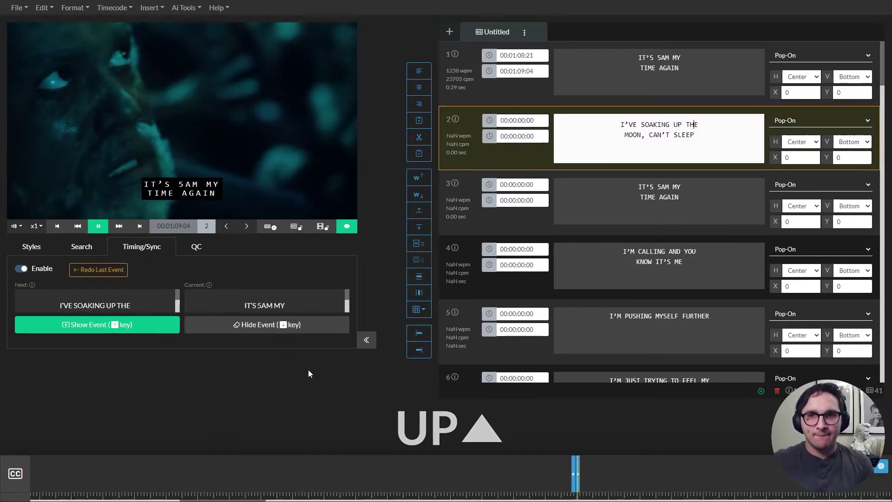
key("Up")
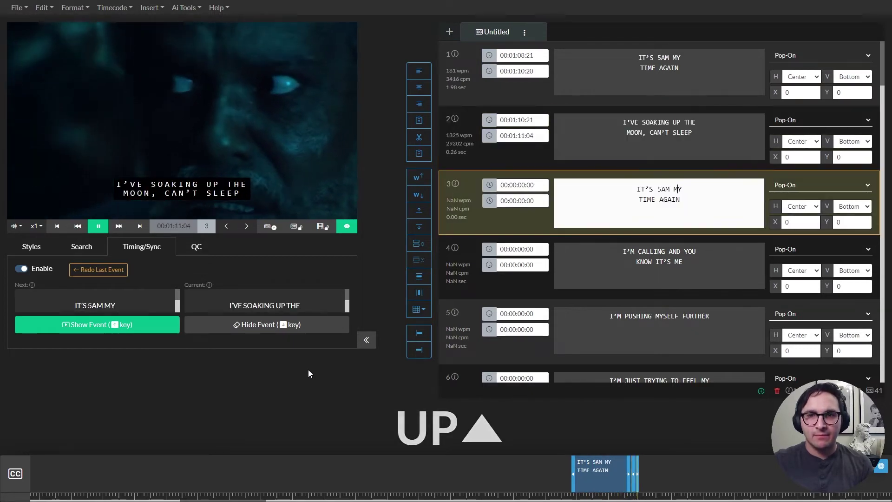
key("Down")
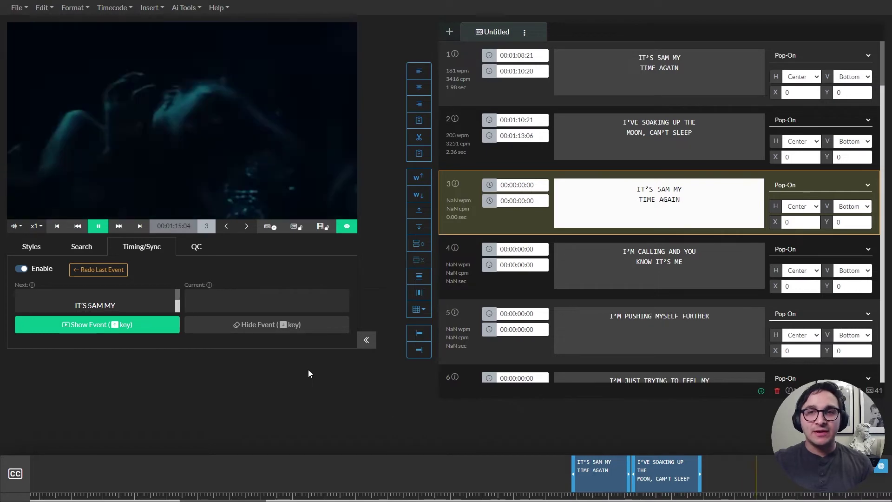
key("Up")
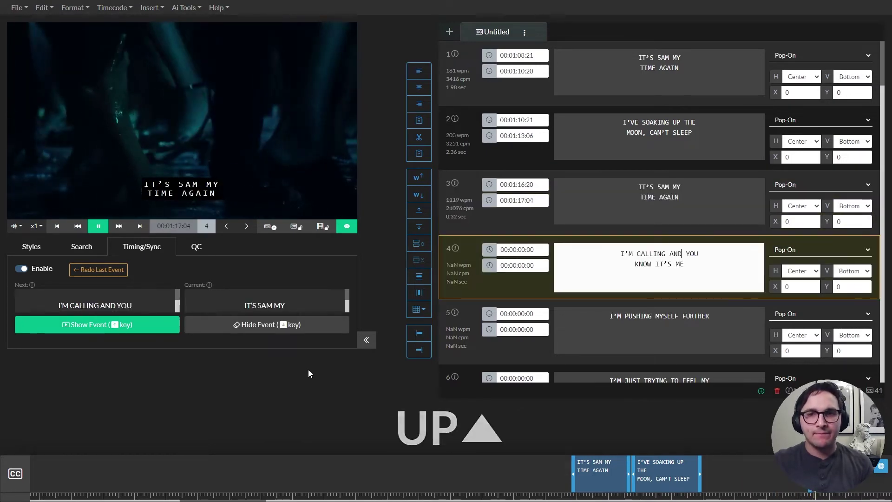
key("Up")
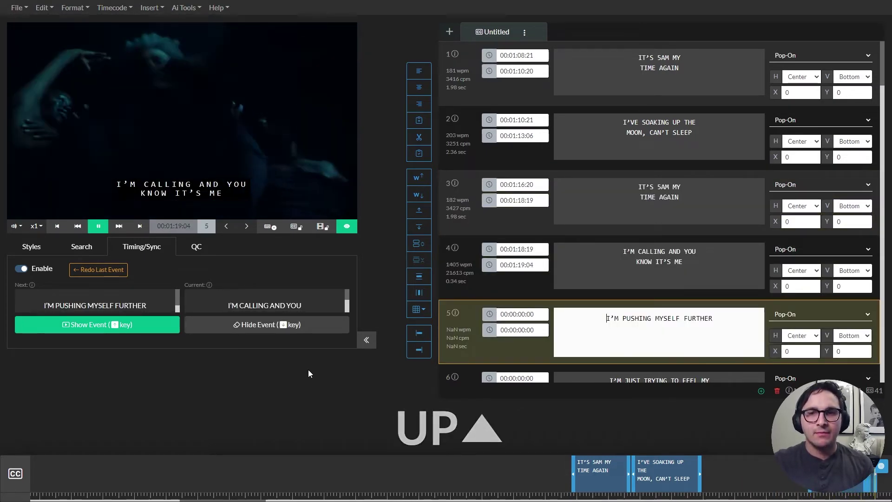
key("Down")
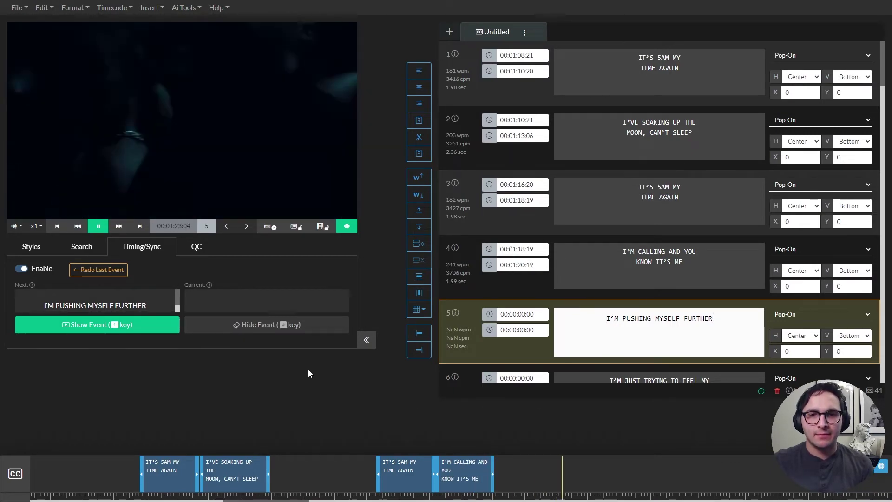
key("Up")
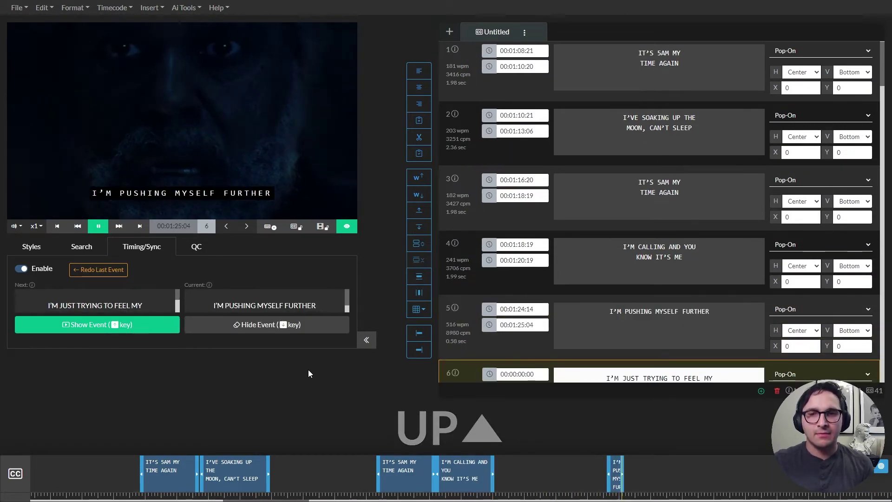
key("Up")
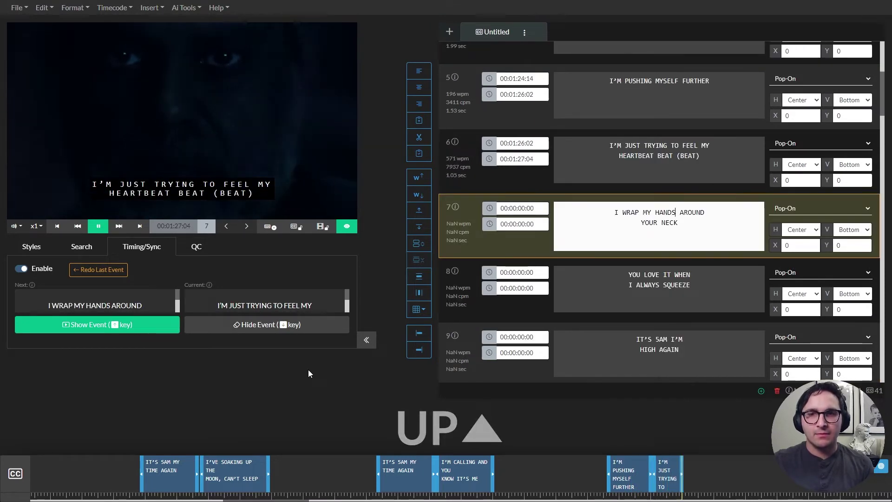
key("Down")
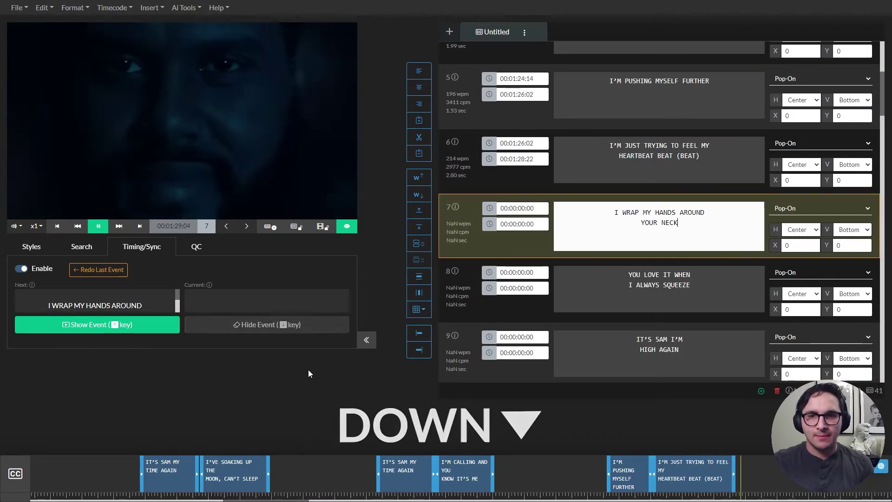
left_click(158, 87)
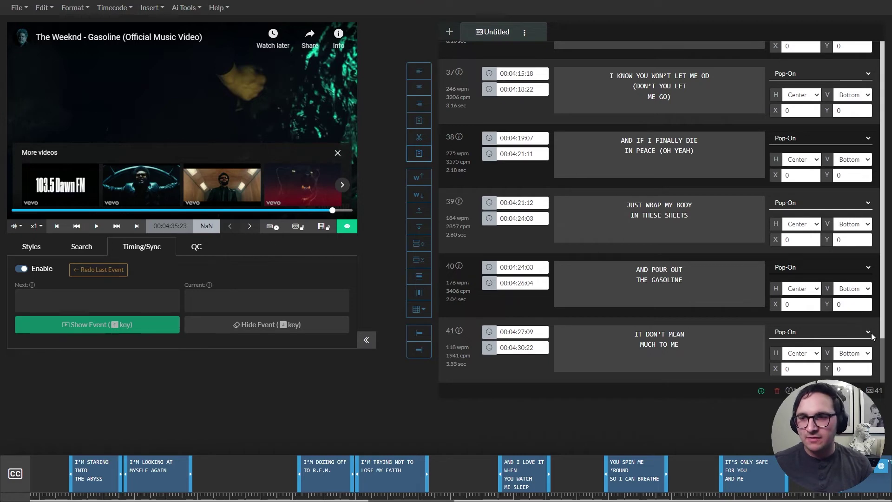
Step: Make the video follow caption times and check the start and end times of captions 3–5
left_click_drag(882, 344, 839, 49)
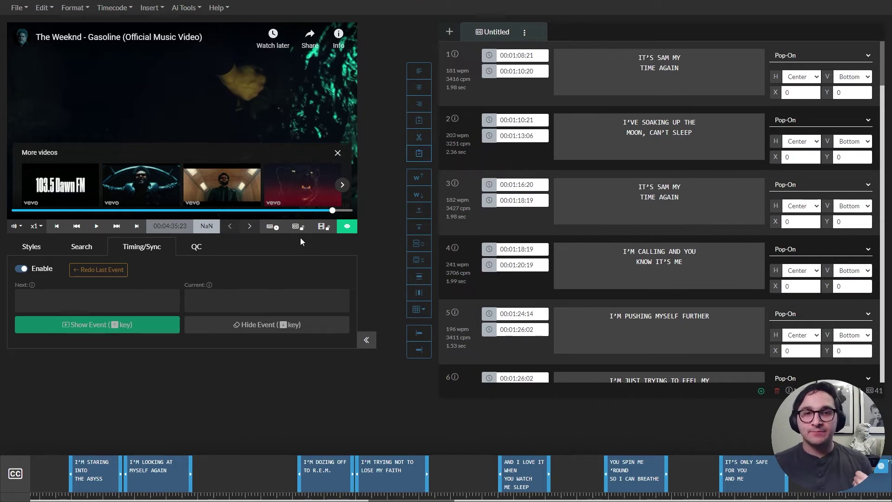
left_click(322, 228)
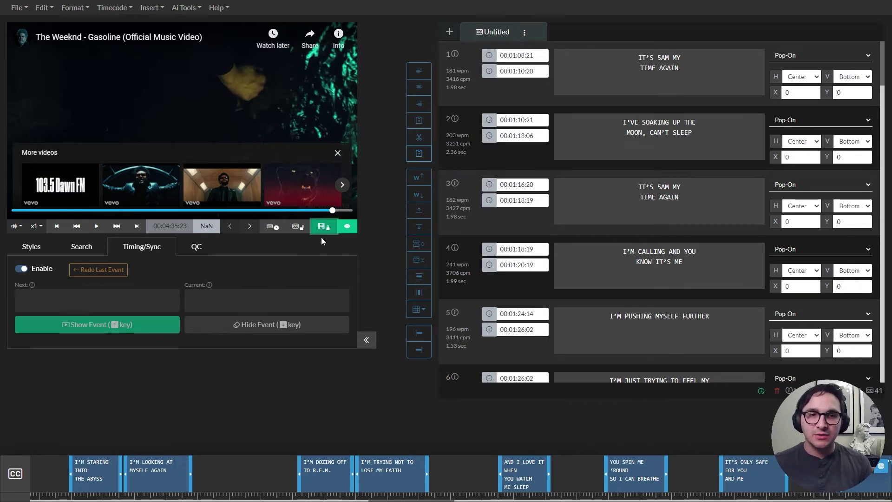
left_click(521, 186)
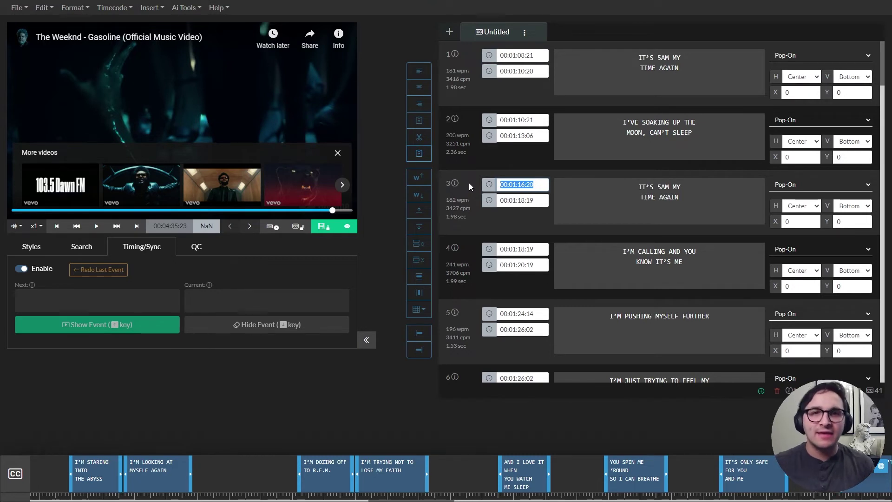
left_click(530, 246)
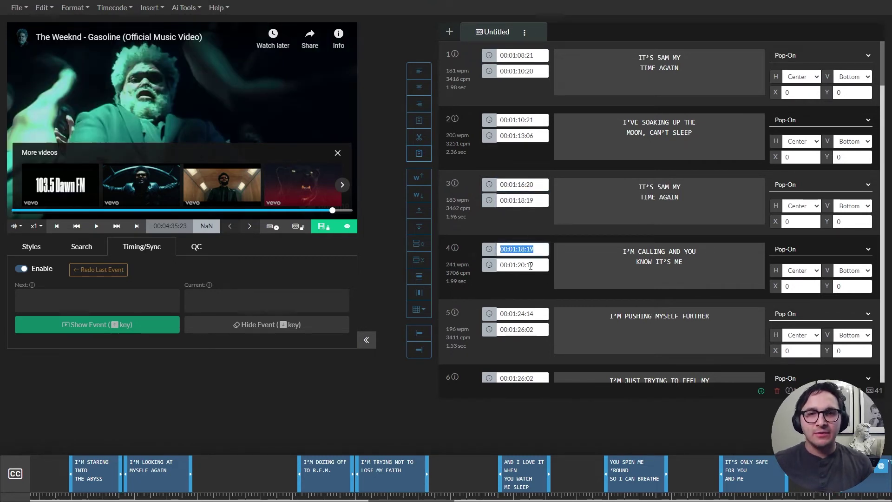
left_click(531, 265)
left_click(525, 315)
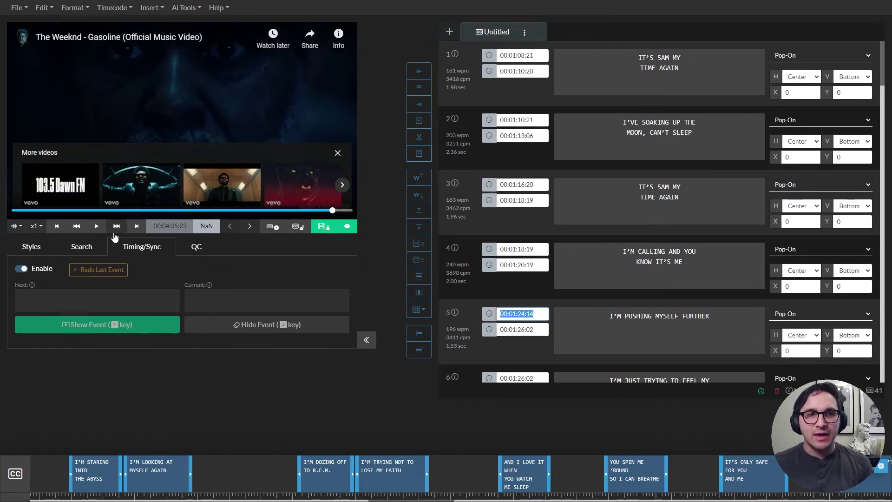
Step: Preview the synced captions from the first caption, pausing the video at 00:01:14:02
left_click(97, 227)
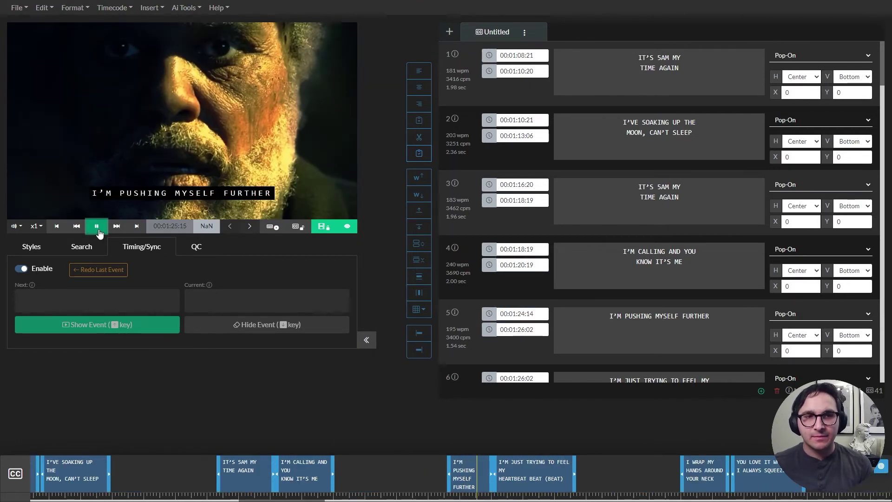
left_click(521, 329)
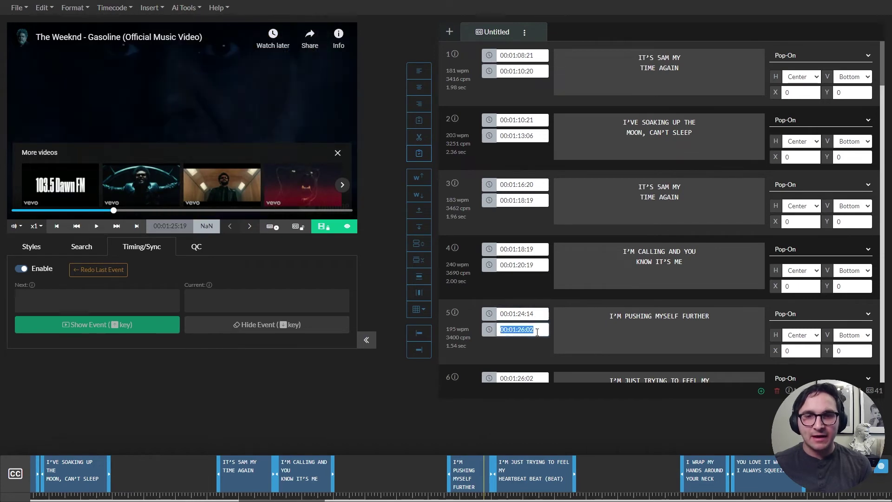
scroll(639, 333, "down", 3)
scroll(633, 288, "up", 3)
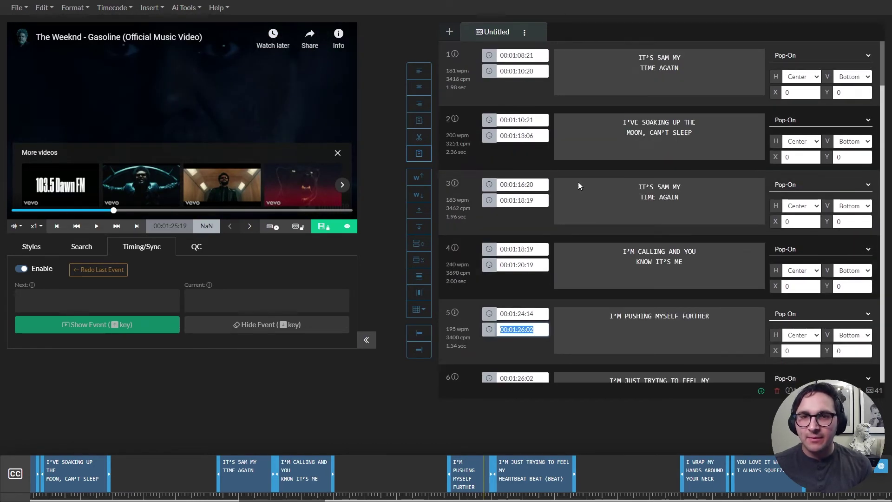
left_click(515, 55)
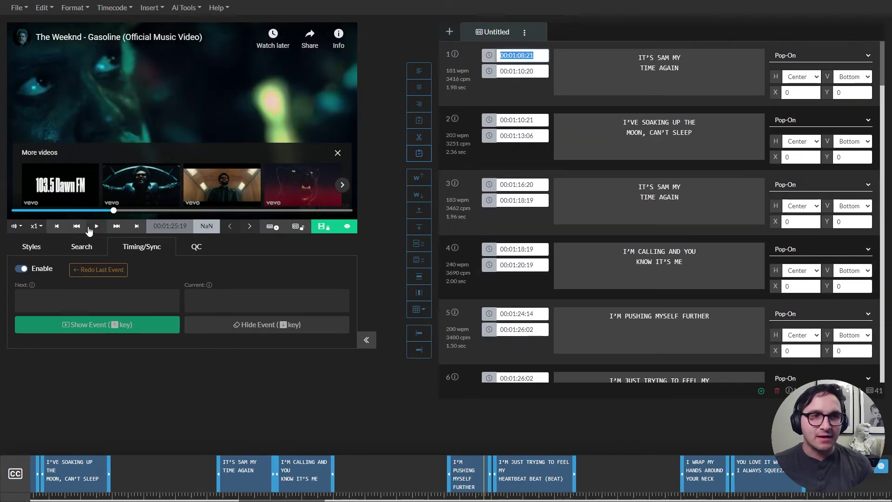
left_click(96, 228)
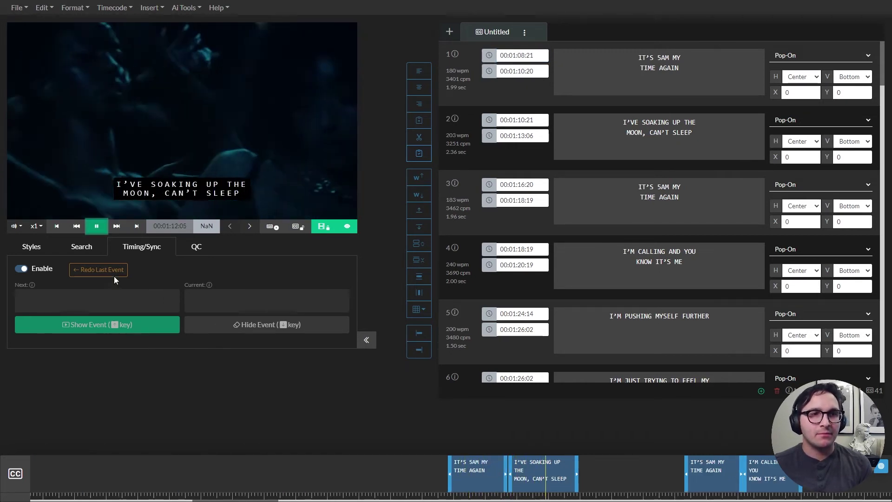
left_click(97, 227)
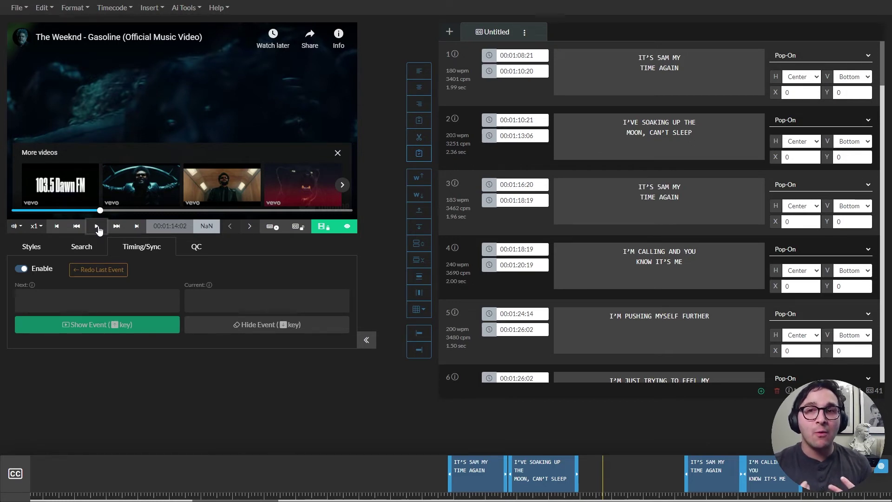
Step: Start a Subtitle File export, check the Untitled event group, cancel, and open the Untitled group's options
left_click(17, 8)
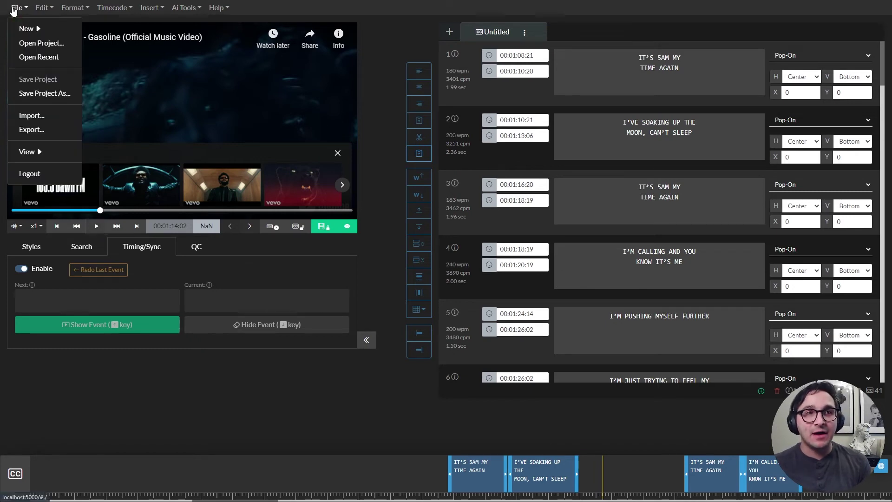
left_click(40, 128)
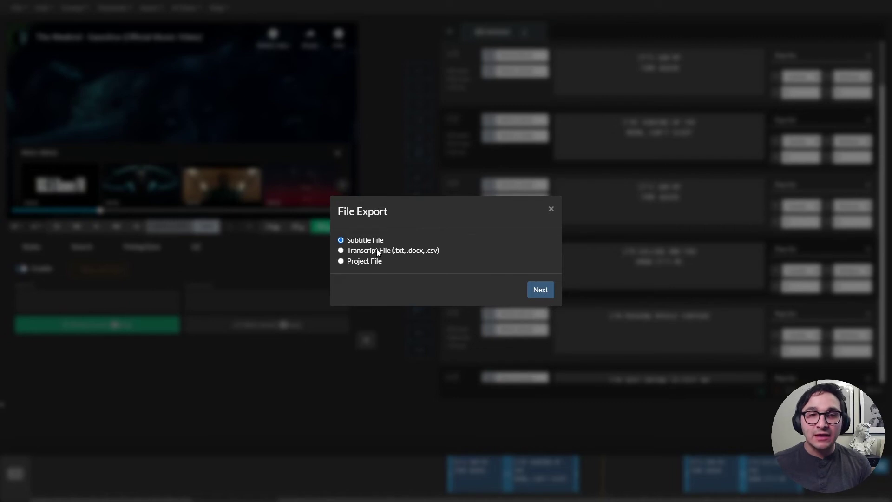
left_click(539, 290)
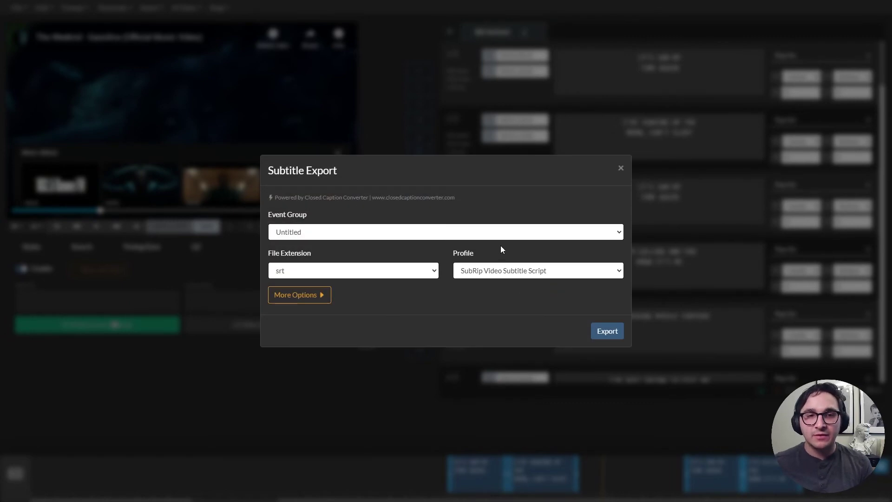
left_click(486, 237)
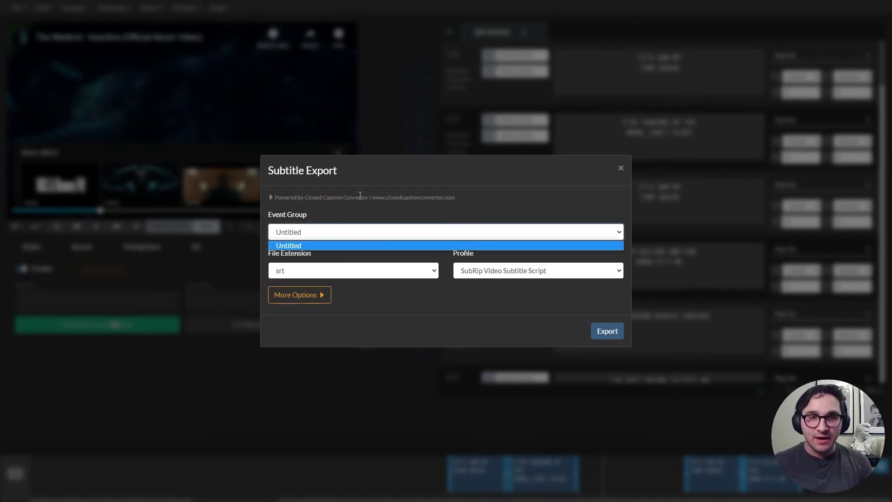
left_click(342, 246)
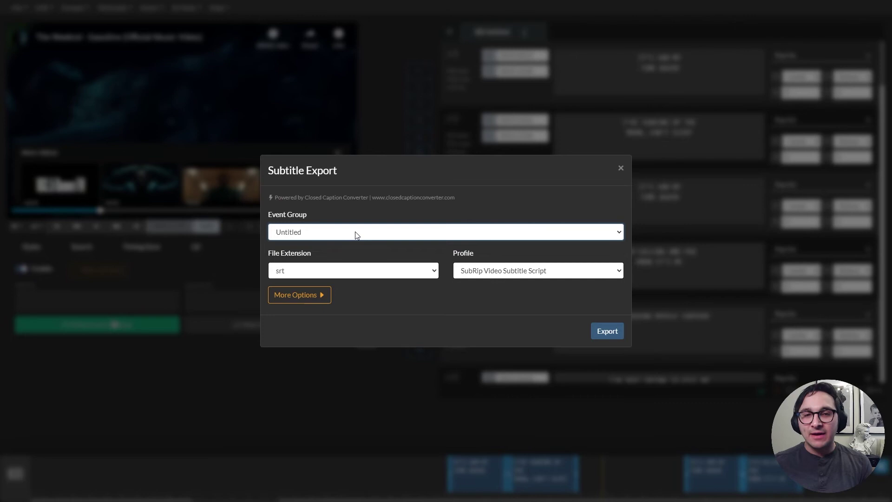
left_click(621, 168)
left_click(526, 34)
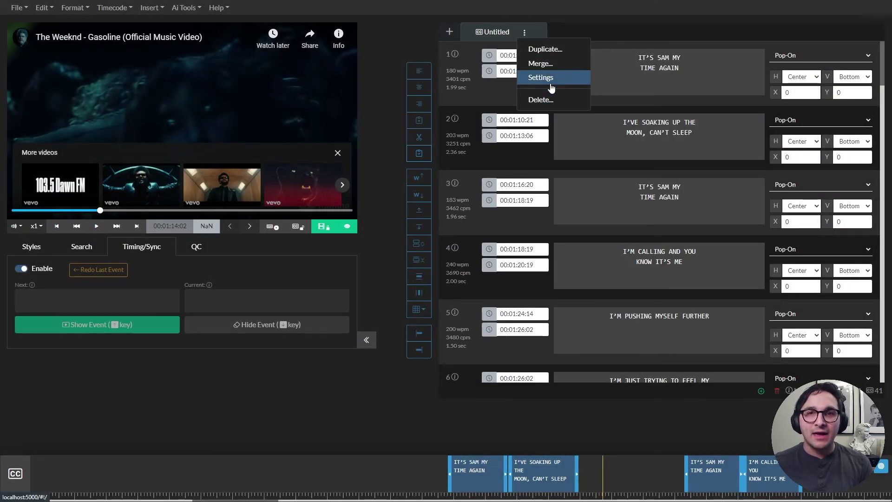
Step: Rename the caption group's Display Name from Untitled to 'Subtitles English' and update the group
left_click(551, 88)
left_click_drag(352, 249, 233, 249)
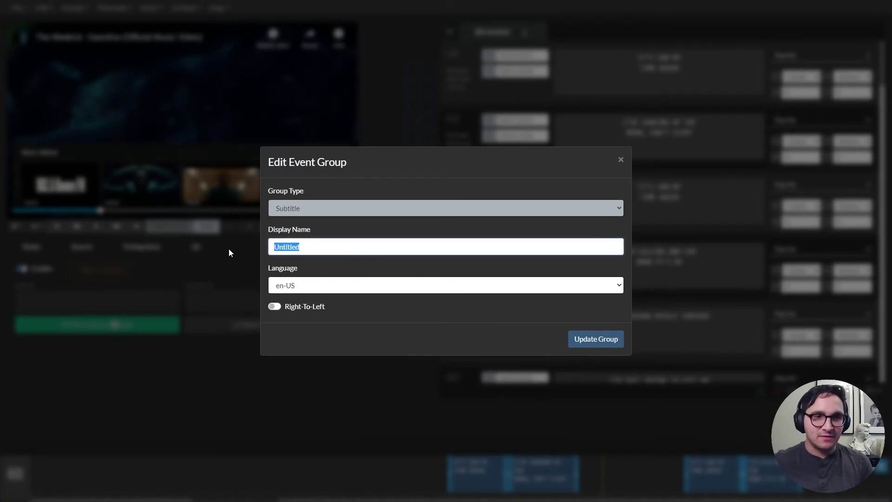
type("Subtitle Even")
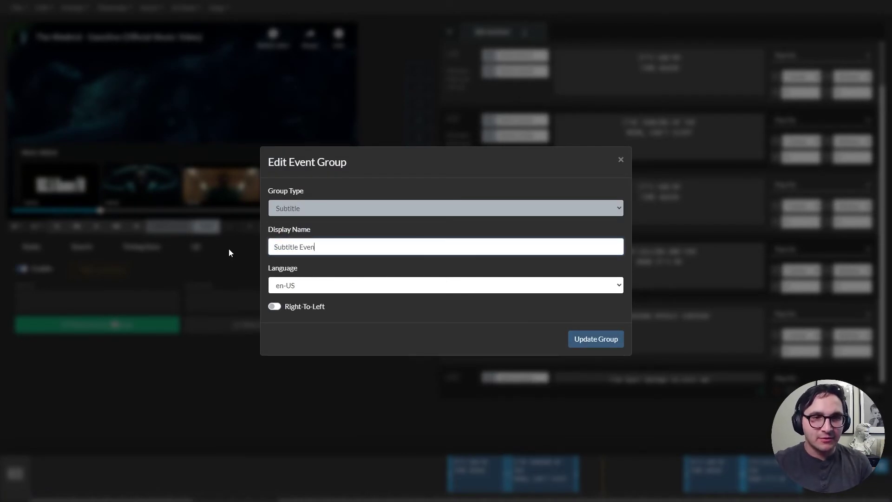
key("BackSpace")
key("BackSpace")
key("BackSpace")
key("BackSpace")
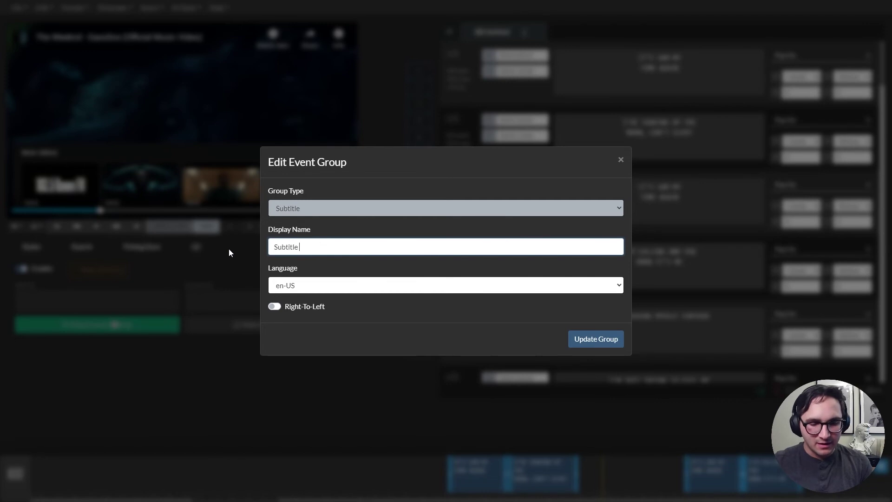
type("English")
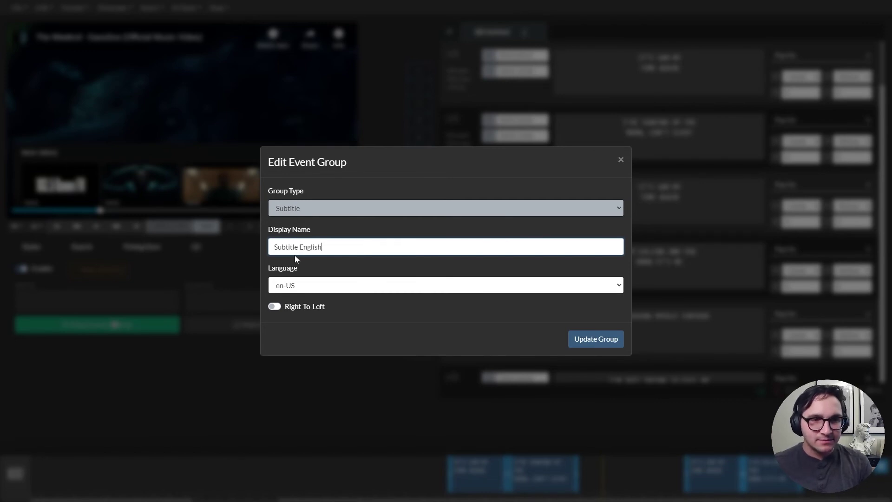
left_click(298, 248)
type("s")
left_click(596, 339)
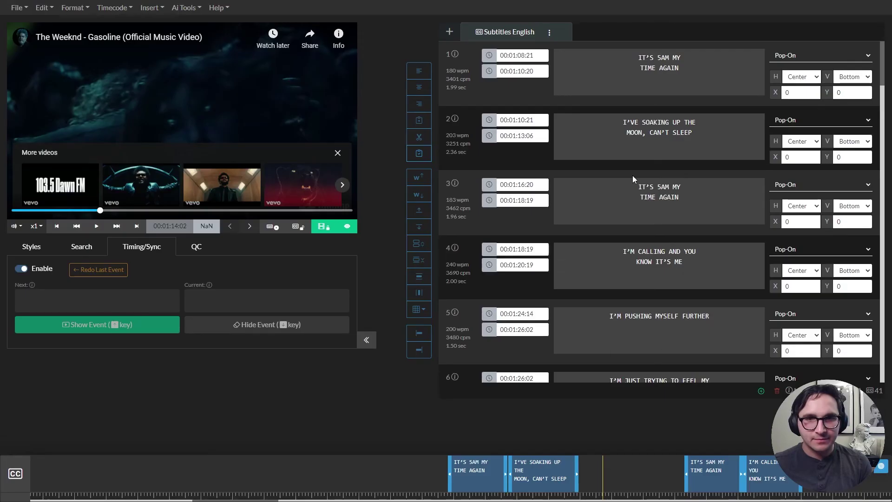
Step: Export the captions with the webvtt extension and WebVTT profile, then open the downloaded Subtitles English.webvtt
left_click(17, 9)
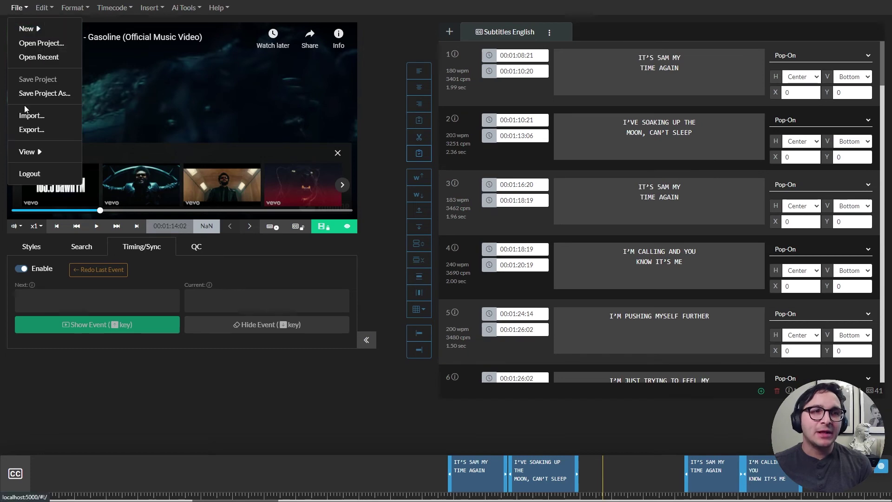
left_click(31, 130)
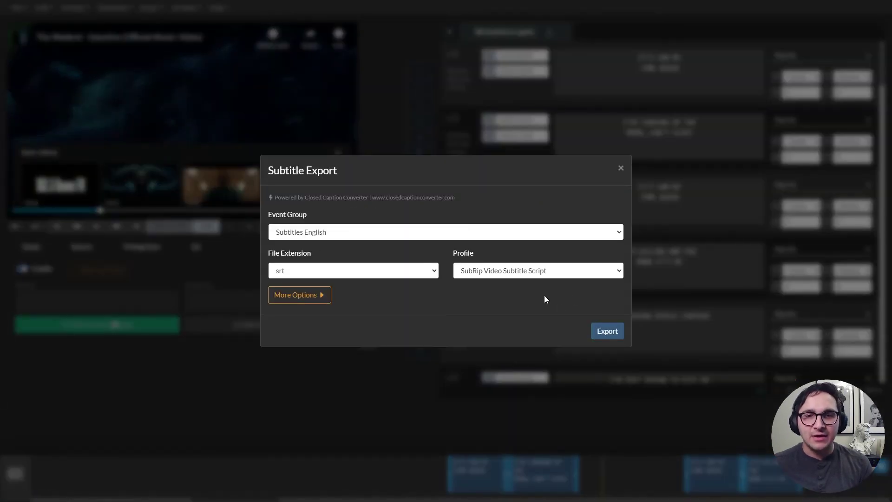
left_click(421, 276)
left_click(421, 277)
left_click(536, 274)
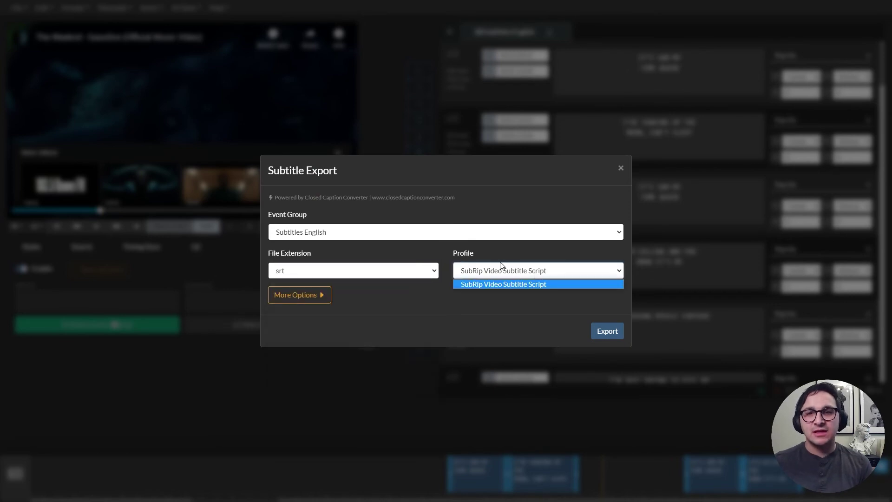
left_click(477, 272)
left_click(377, 267)
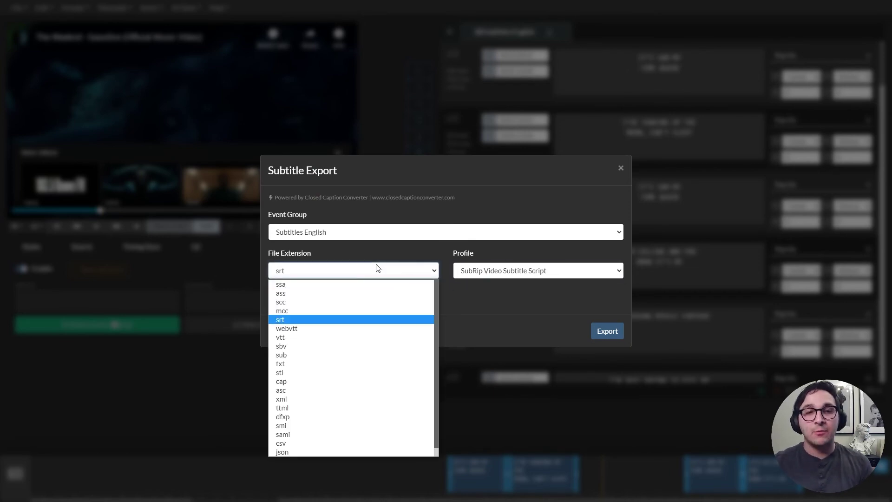
left_click(330, 302)
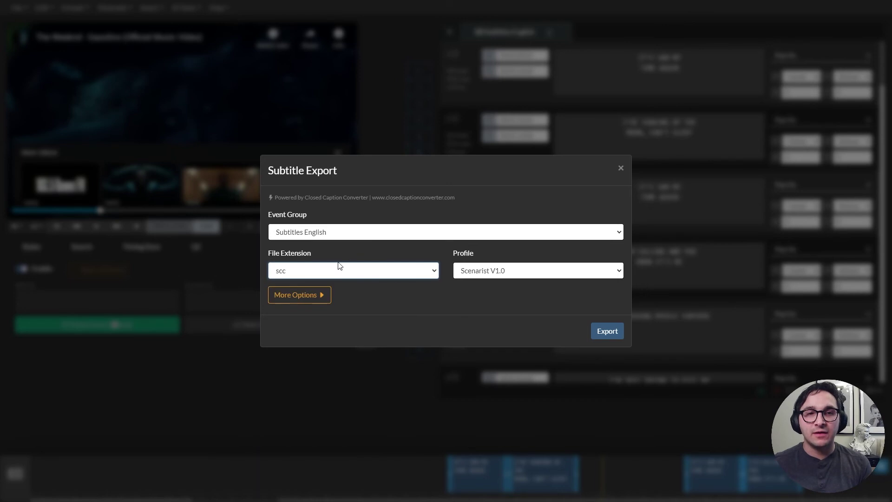
left_click(398, 274)
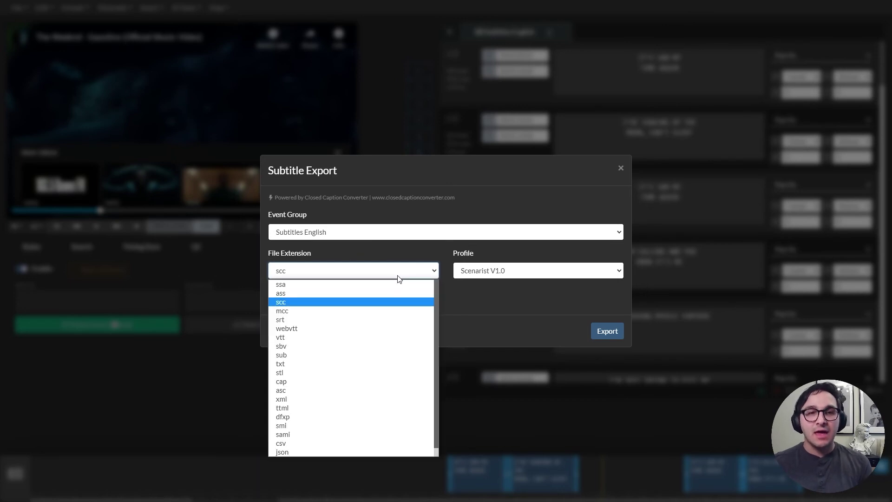
left_click(380, 329)
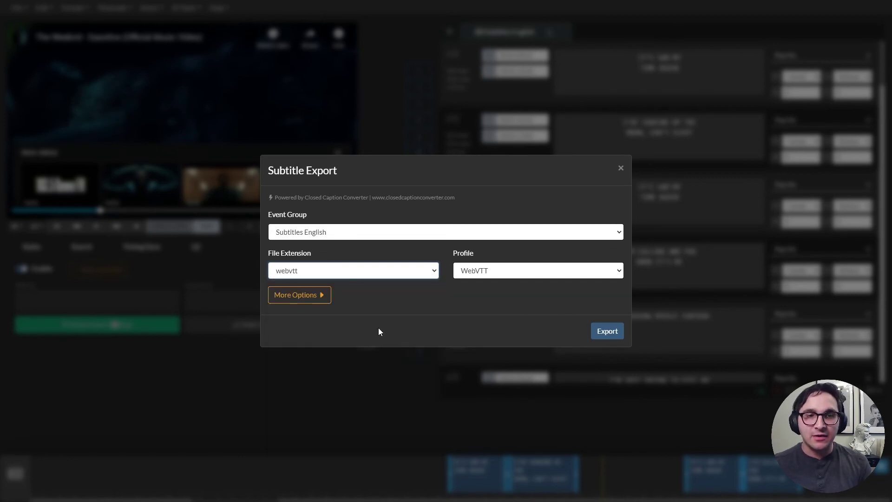
left_click(611, 336)
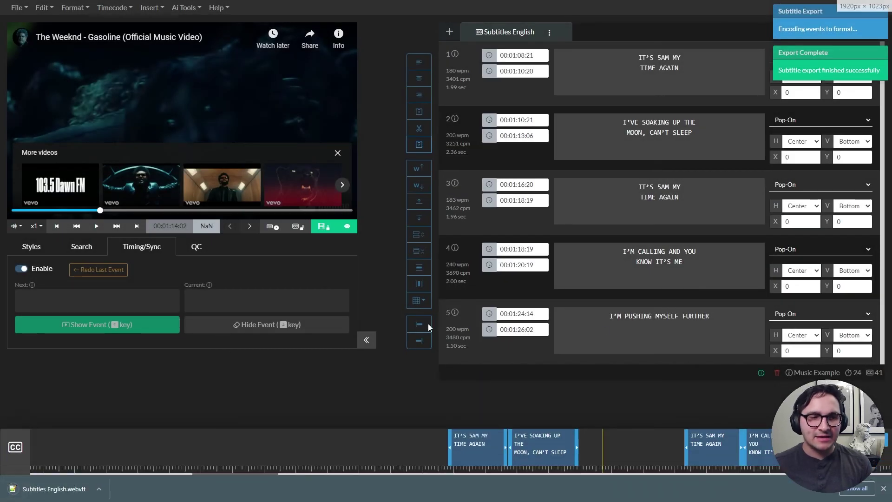
left_click(34, 490)
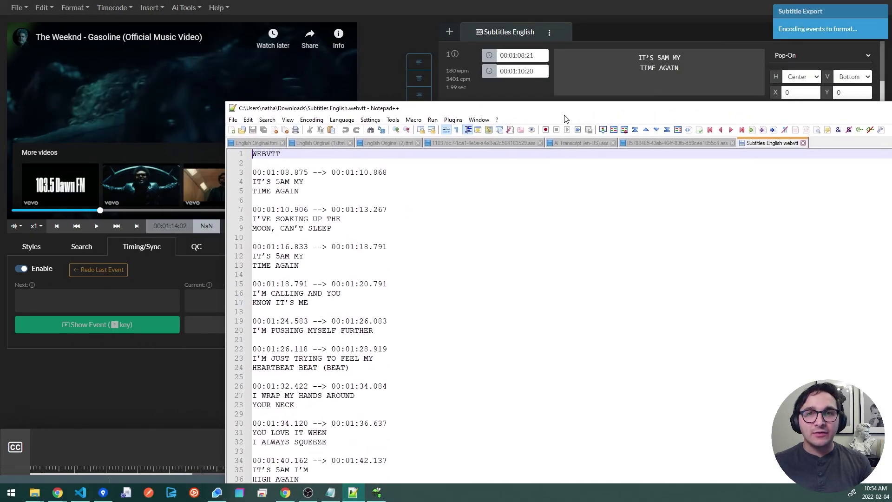
Step: Scroll through Subtitles English.webvtt in Notepad++ to the final cue ending 00:04:30.935
left_click_drag(564, 116, 649, 37)
left_click(552, 220)
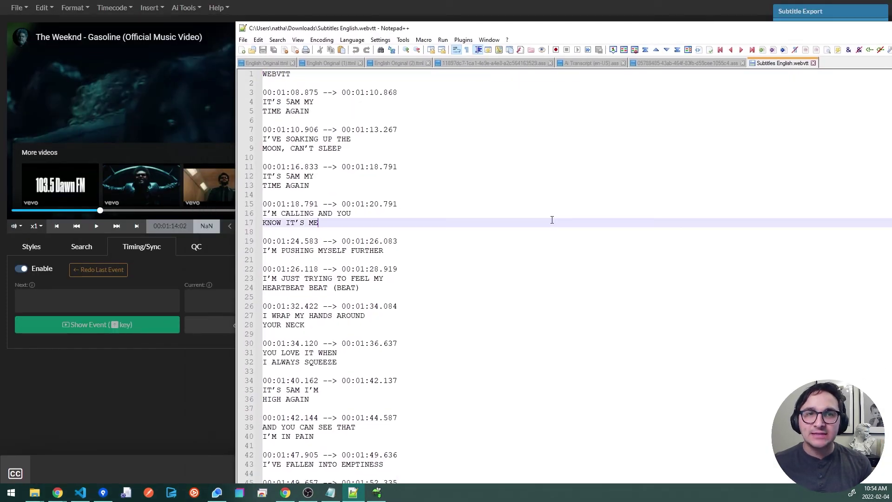
scroll(393, 177, "down", 20)
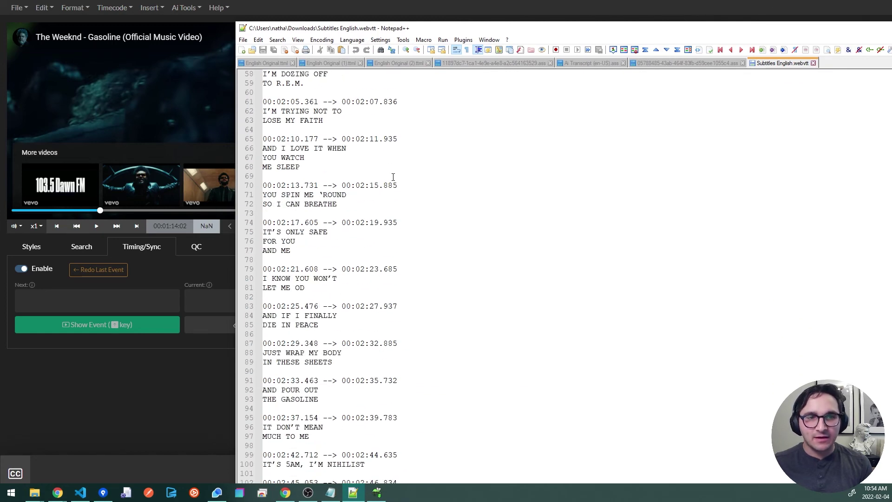
scroll(393, 177, "down", 20)
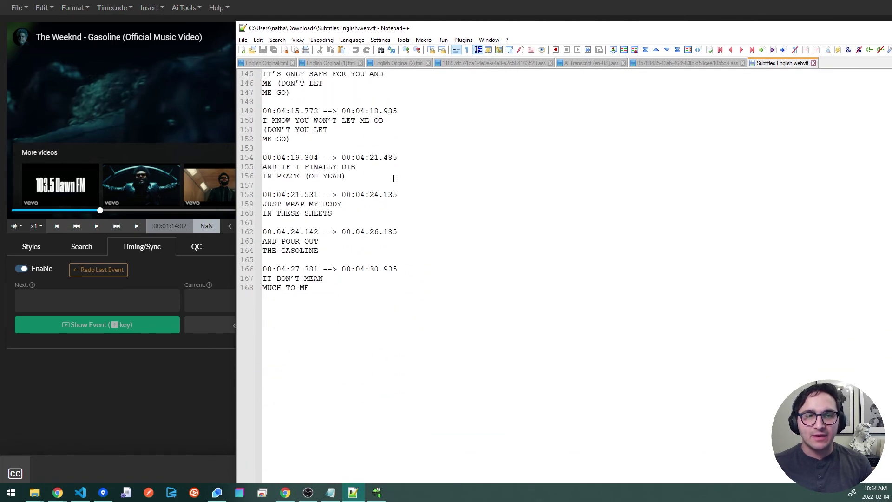
scroll(393, 179, "up", 9)
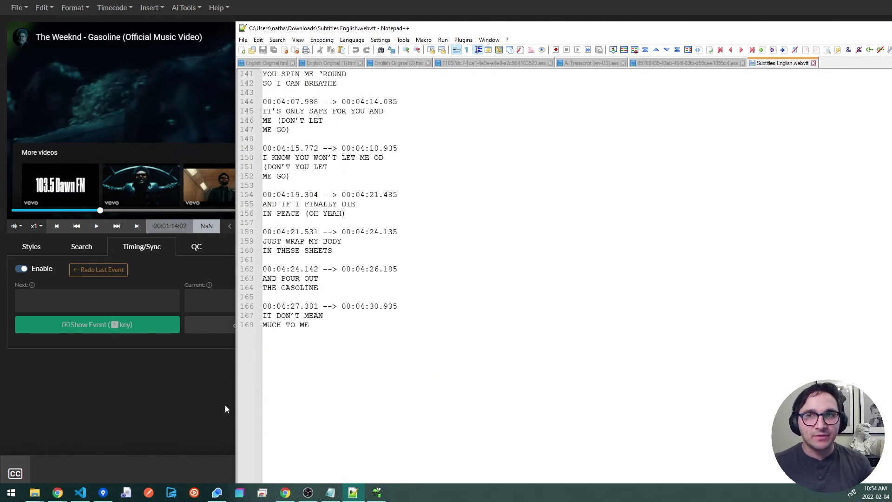